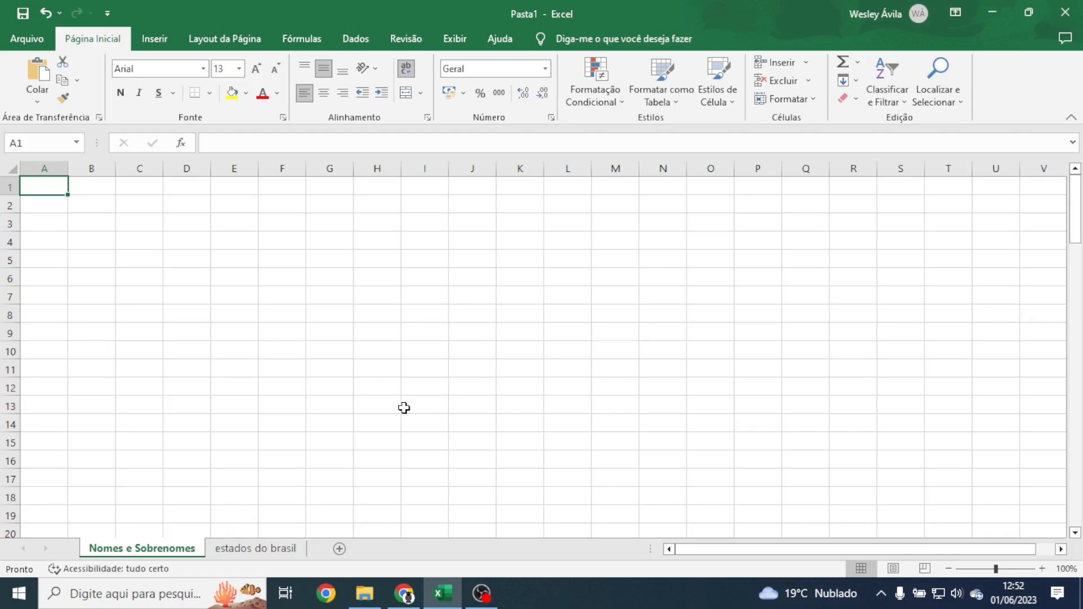
Step: Enter the Nome and Sobrenome headers in A1:B1 and widen all columns to about double width
text(Nome)
key(Tab)
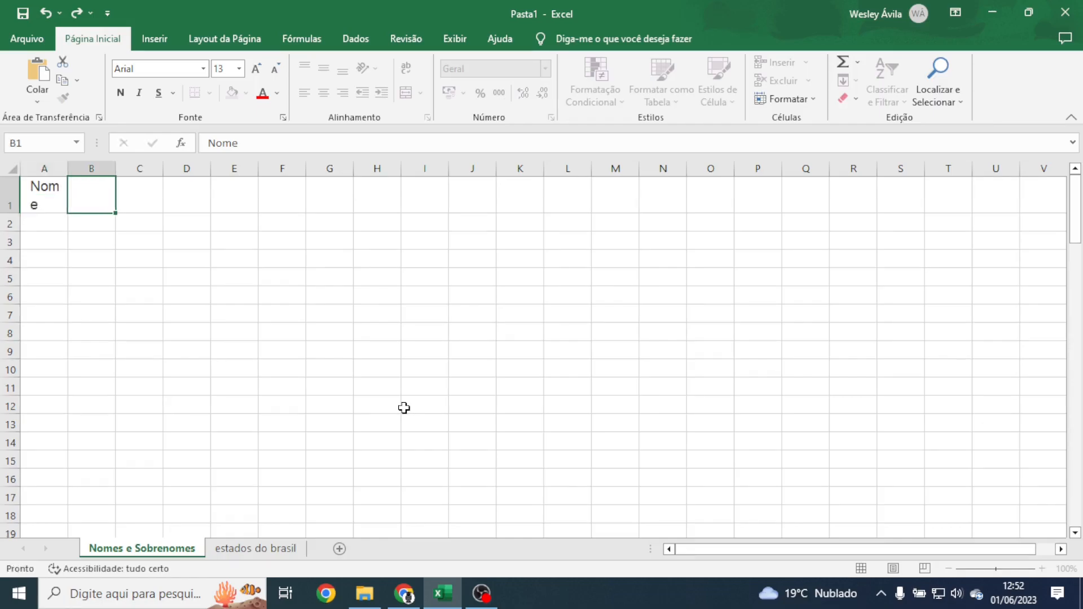
text(Sobrenome)
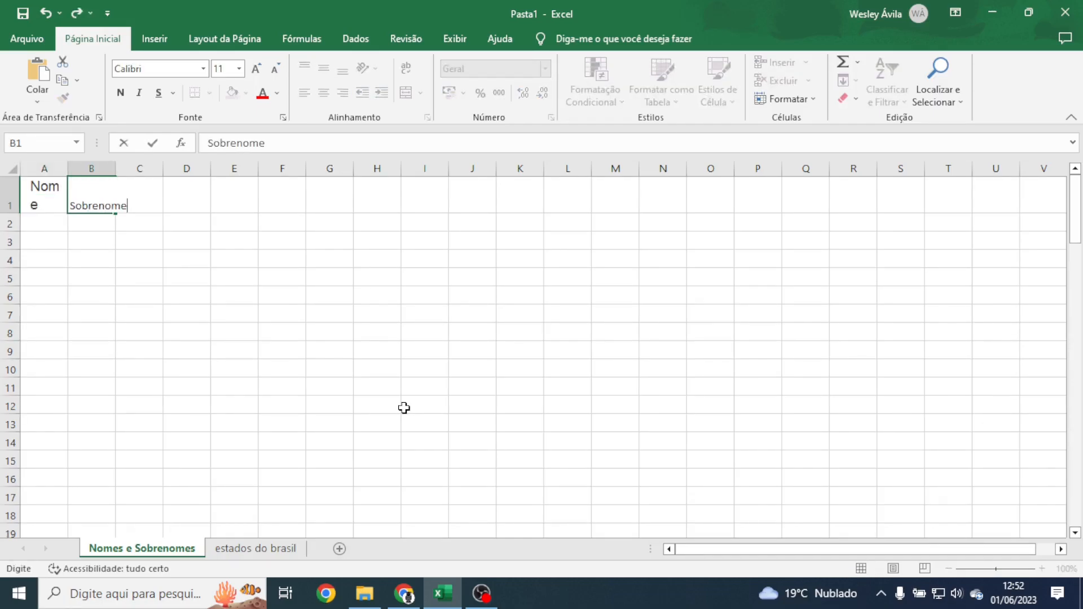
click(13, 168)
double_click(62, 173)
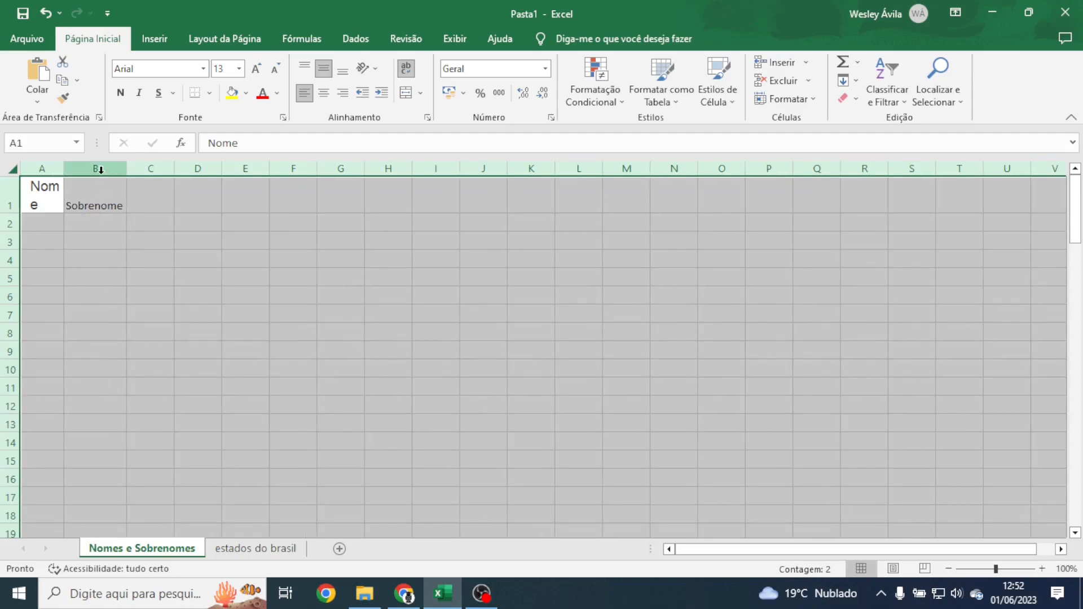
drag(63, 168, 138, 168)
double_click(5, 209)
Step: Fill in the first two first-name and surname pairs in rows 2 and 3
click(85, 205)
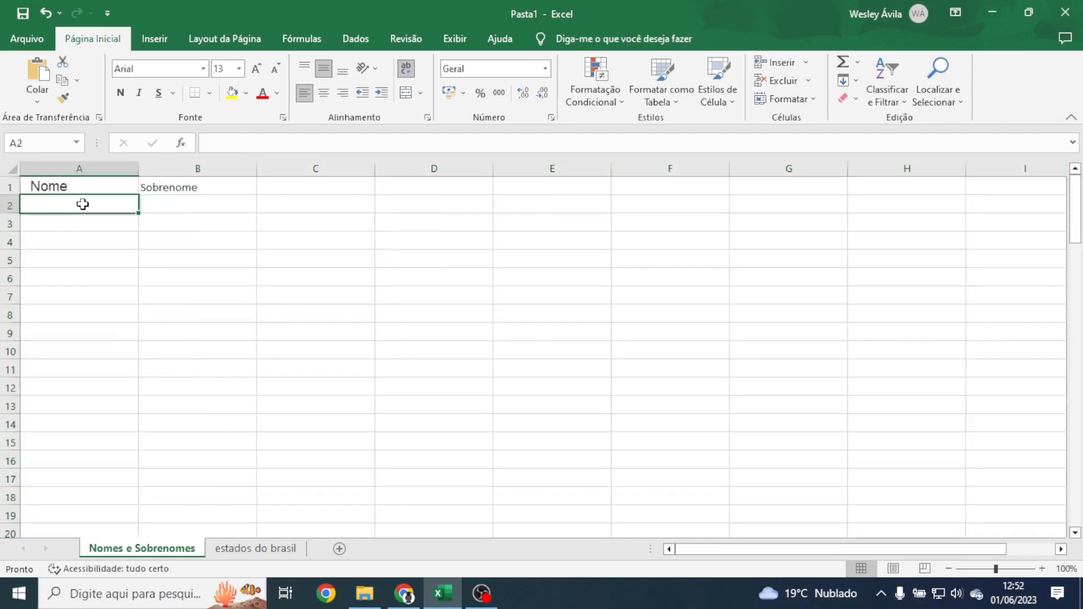
key(Tab)
key(dead_acute)
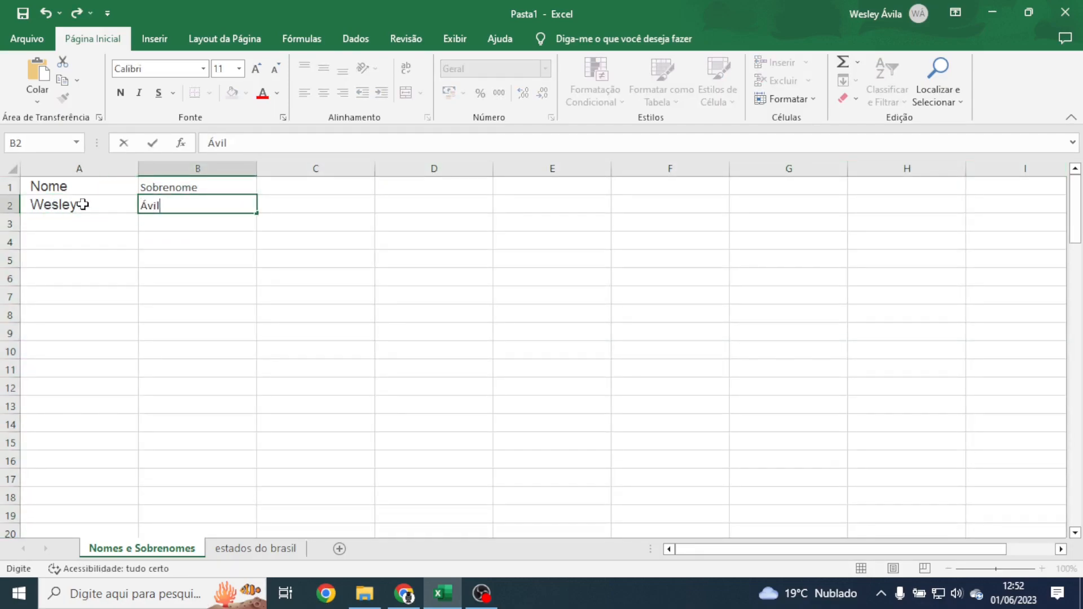
key(Return)
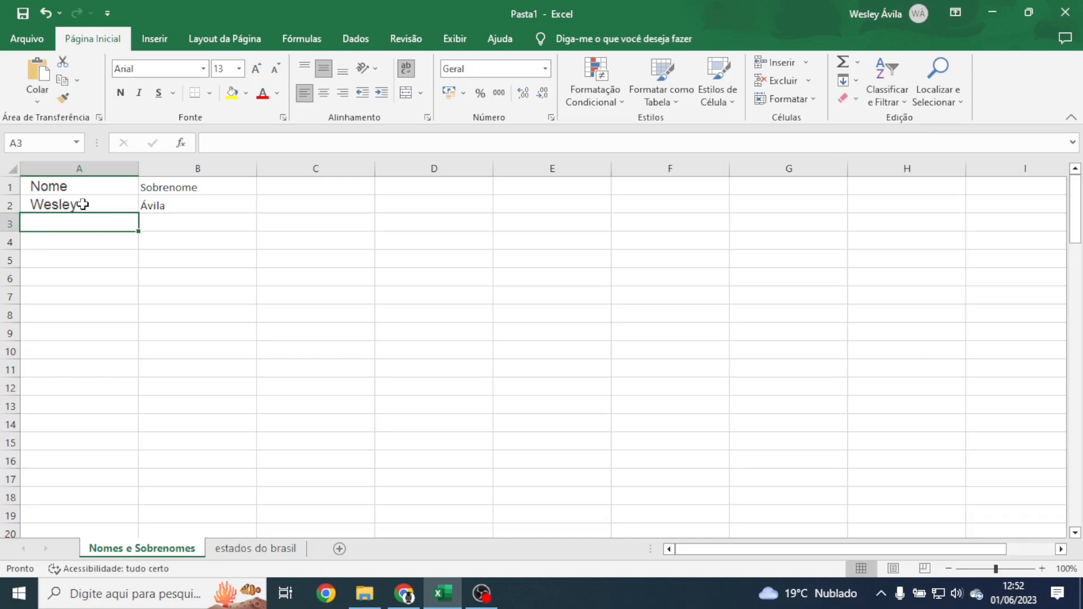
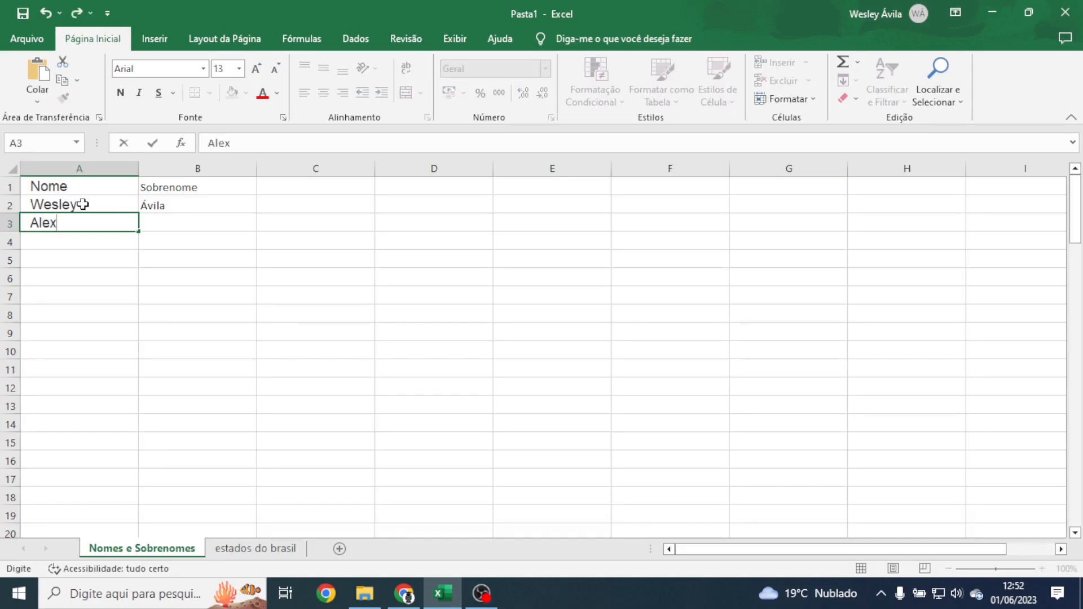
key(Tab)
key(Return)
Step: Enter the remaining three first-name and surname pairs in rows 4 to 6
key(ctrl+Return)
key(Tab)
key(Tab)
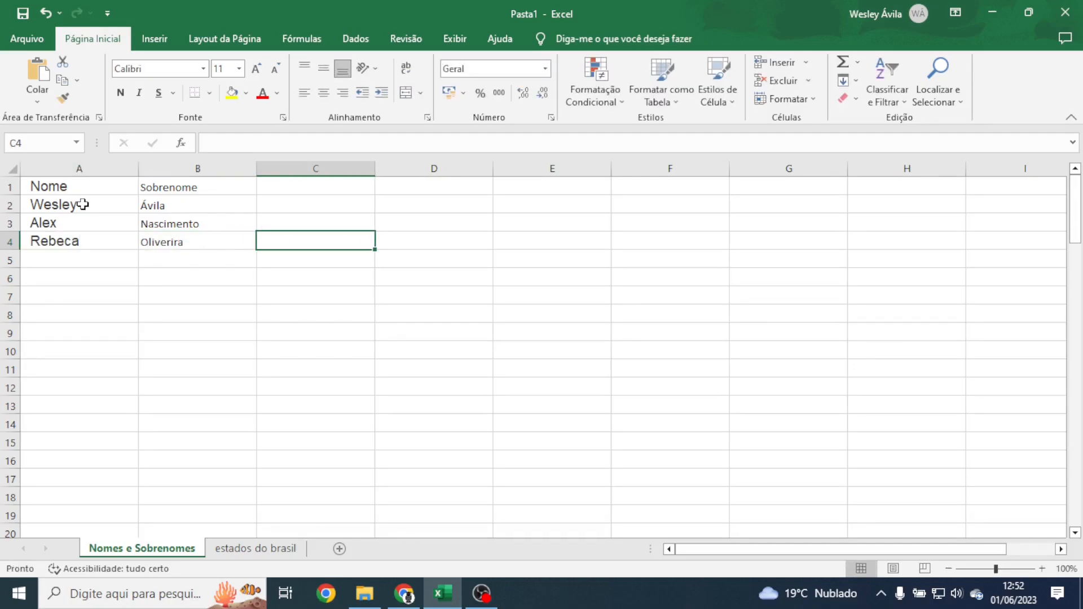
key(Return)
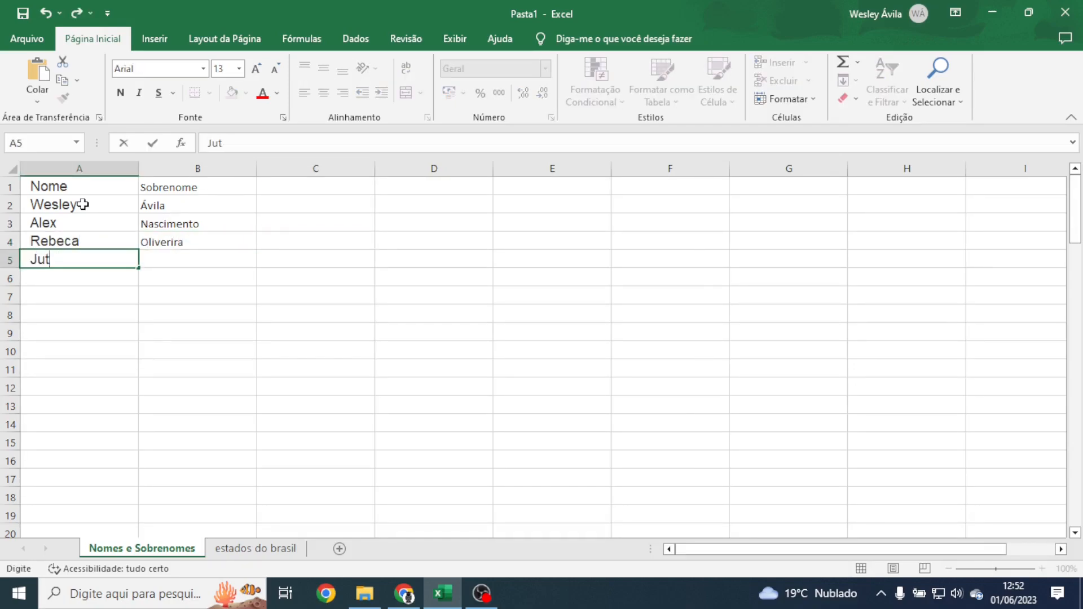
key(Tab)
key(Return)
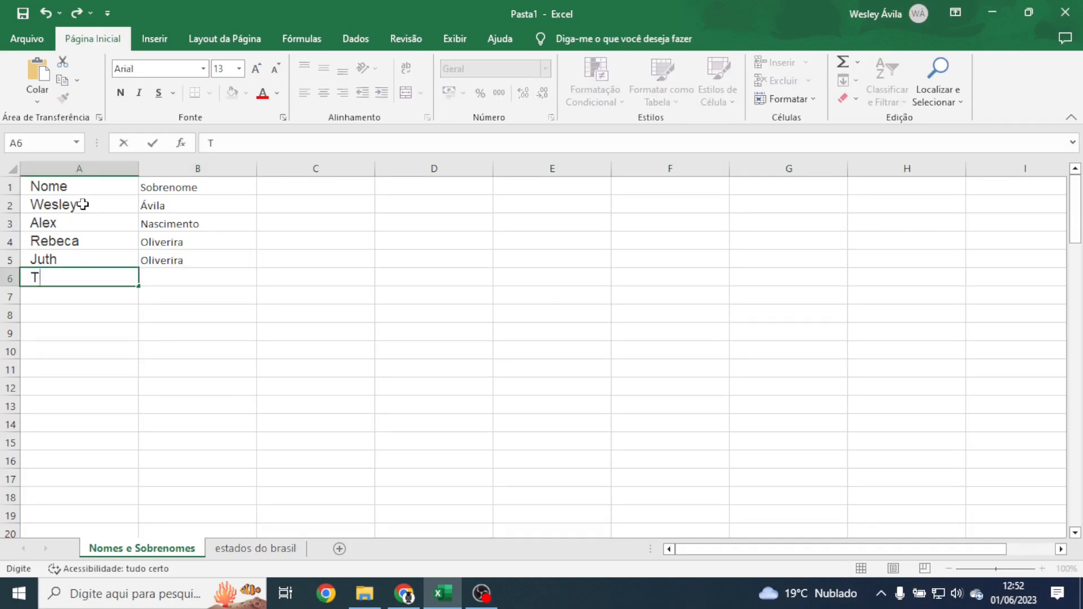
key(Tab)
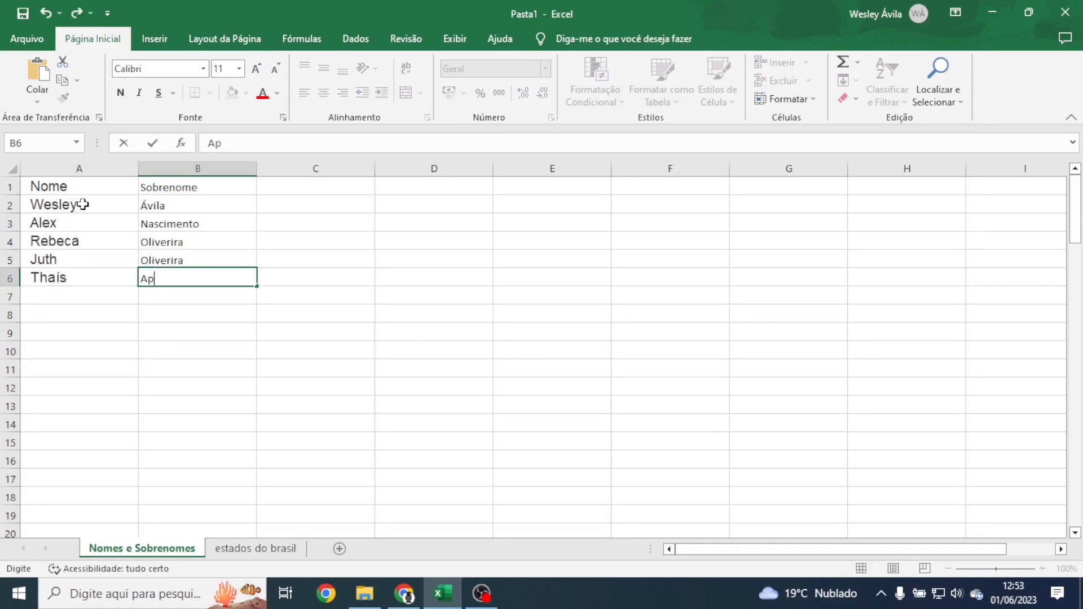
key(Return)
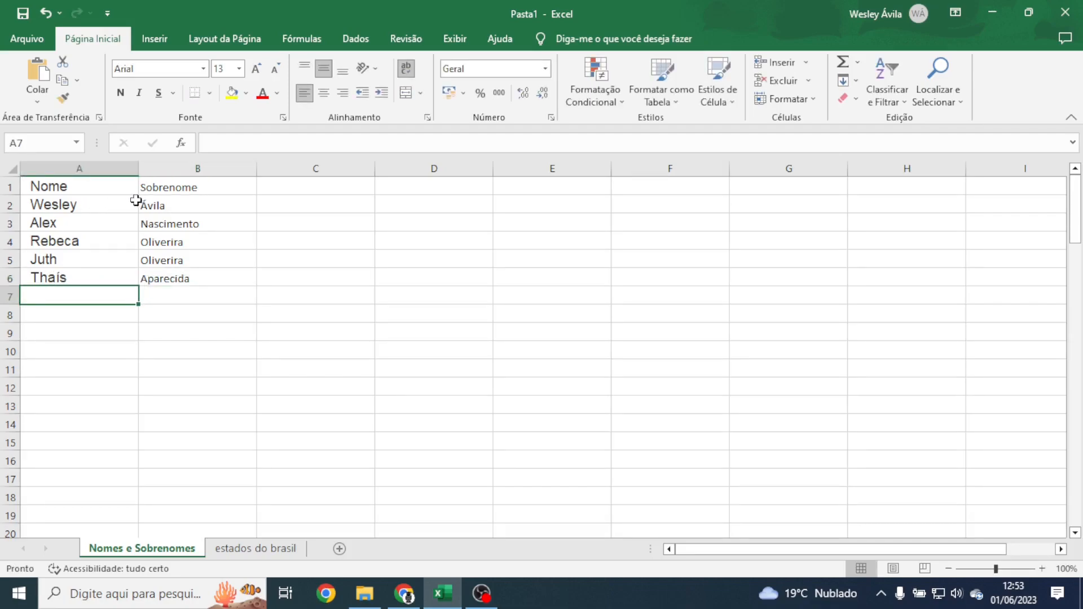
Step: Copy the surname font onto the first names and the Nome header style onto Sobrenome
click(140, 206)
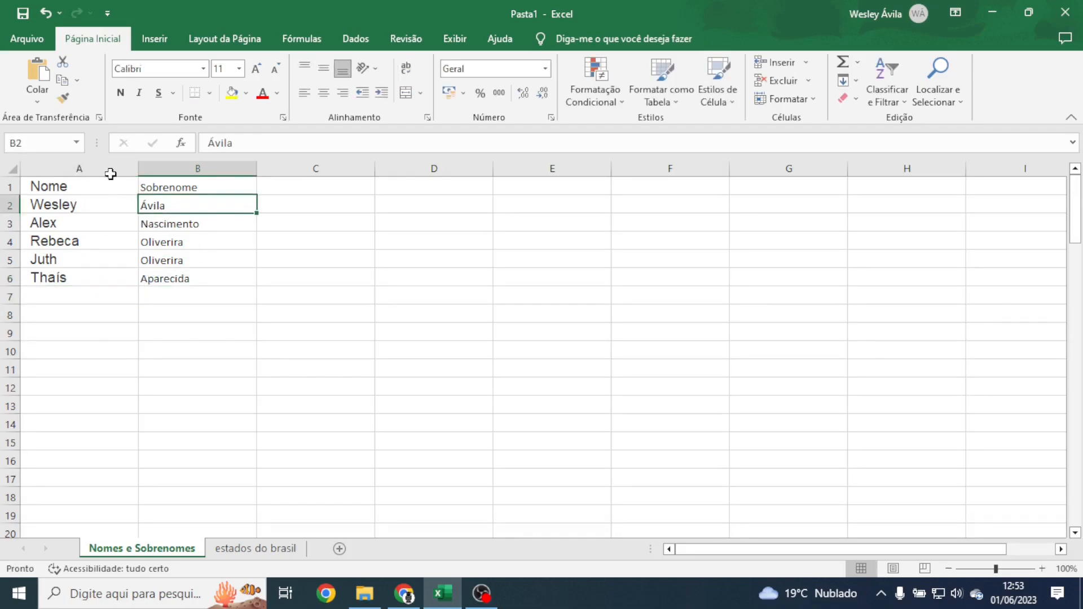
click(62, 98)
drag(45, 198, 50, 297)
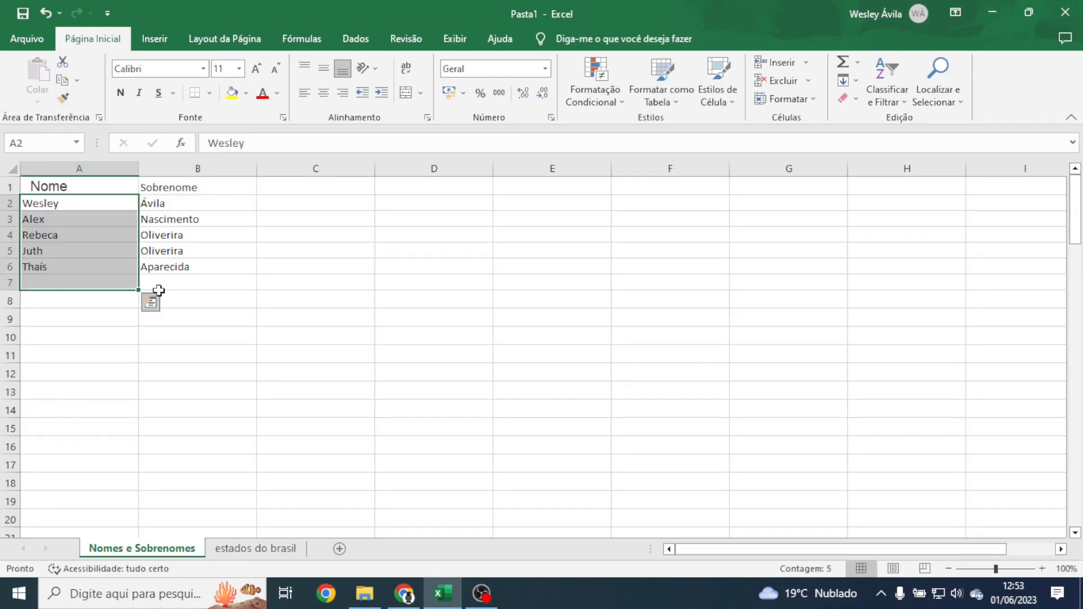
click(98, 183)
click(63, 98)
click(146, 187)
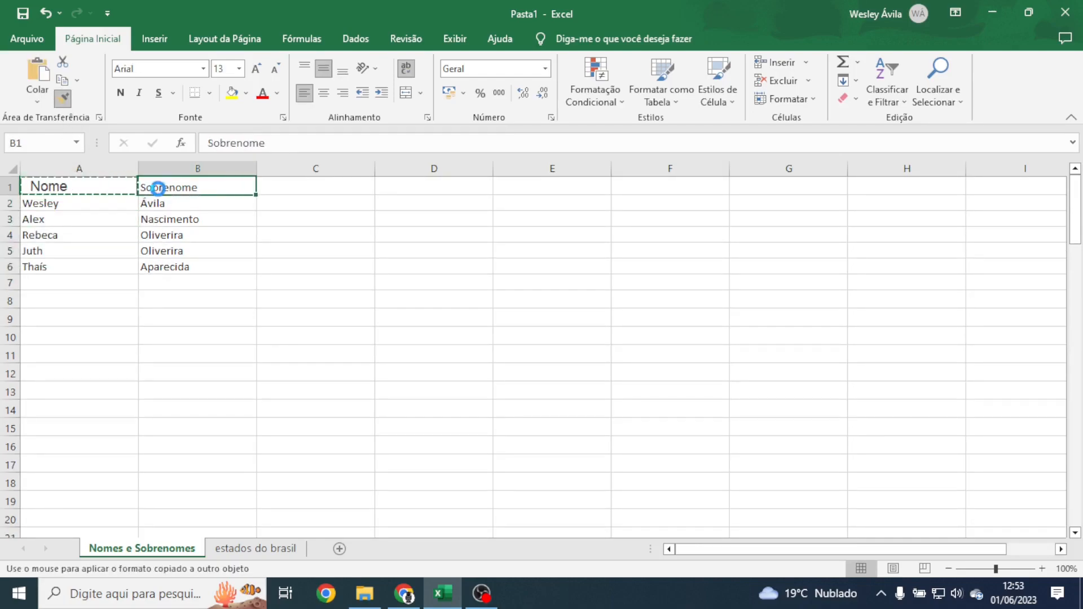
click(314, 303)
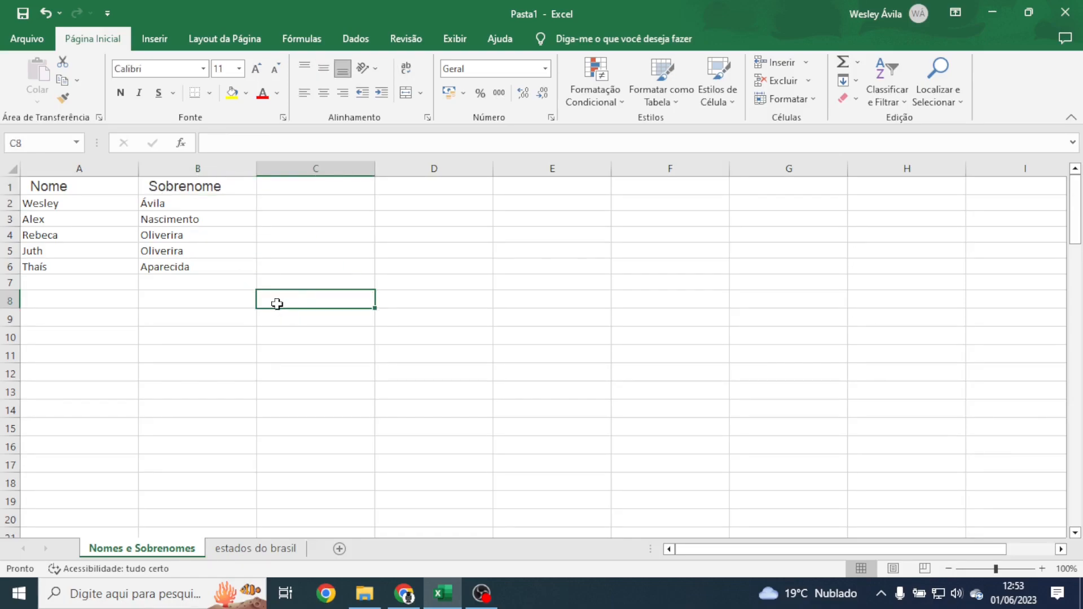
Step: Add a Concatenar header in C1 formatted like the Sobrenome header
click(287, 185)
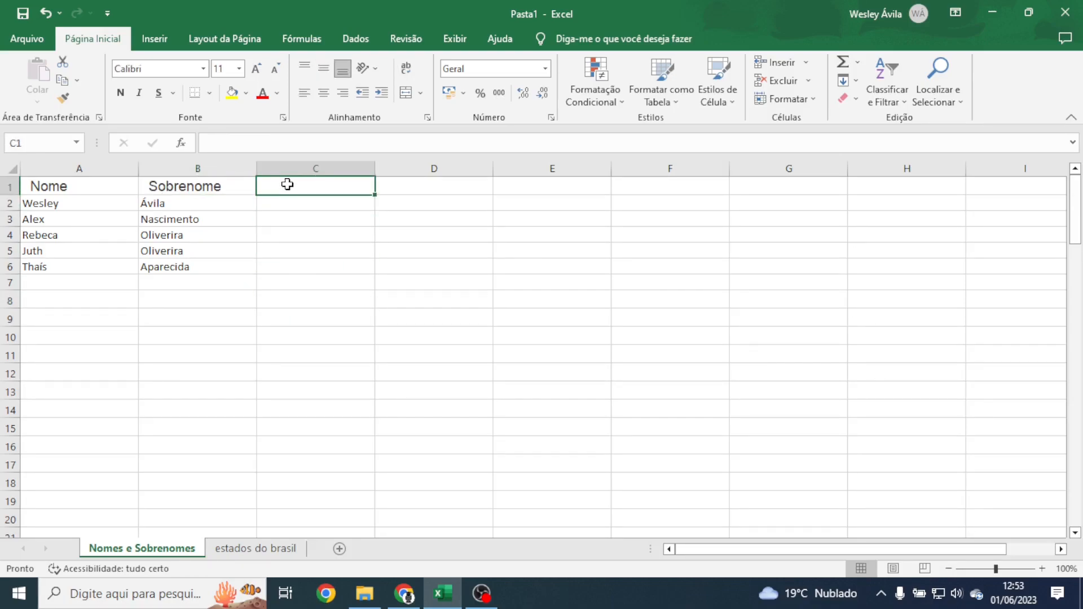
text(Conc)
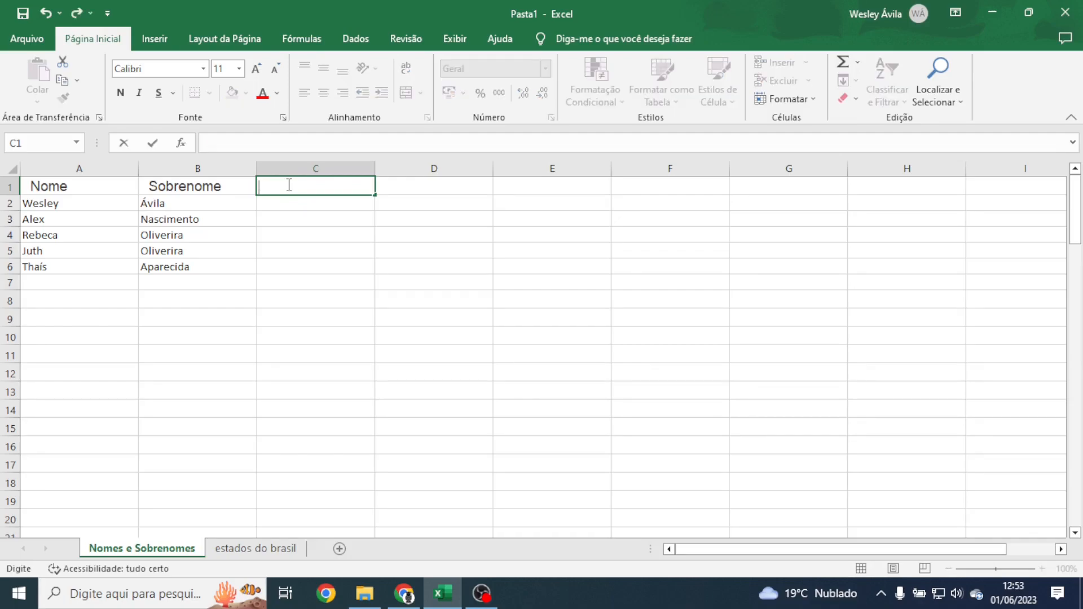
text(atenar)
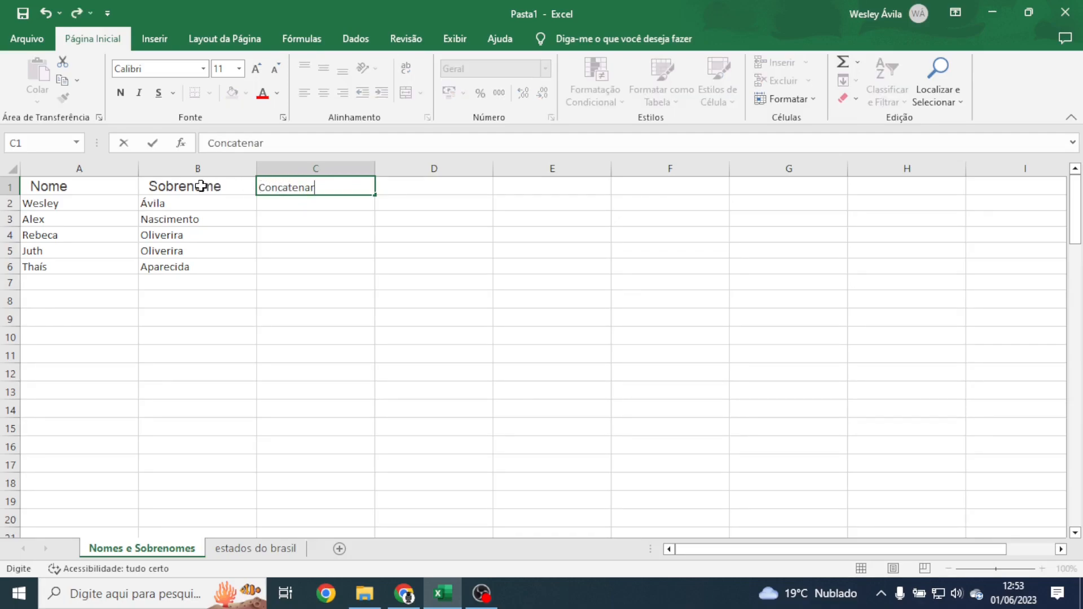
click(201, 186)
click(63, 97)
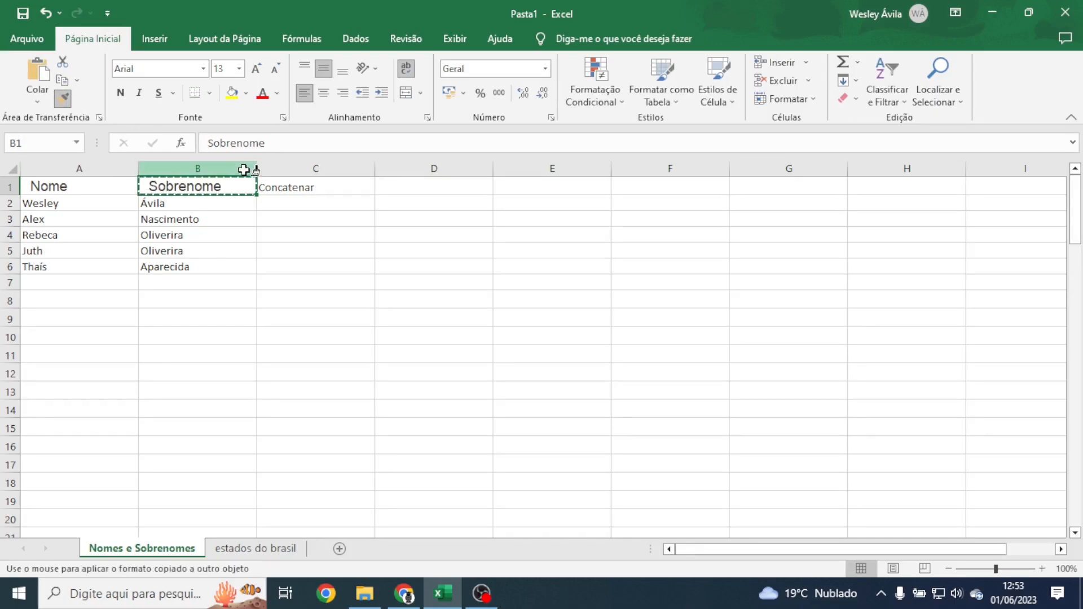
click(273, 184)
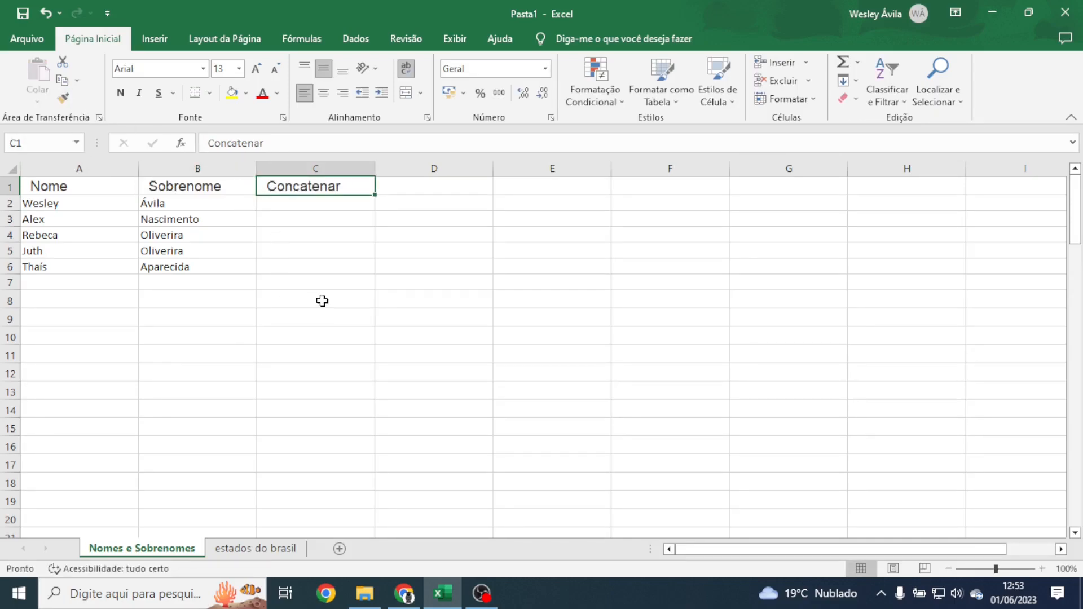
click(285, 294)
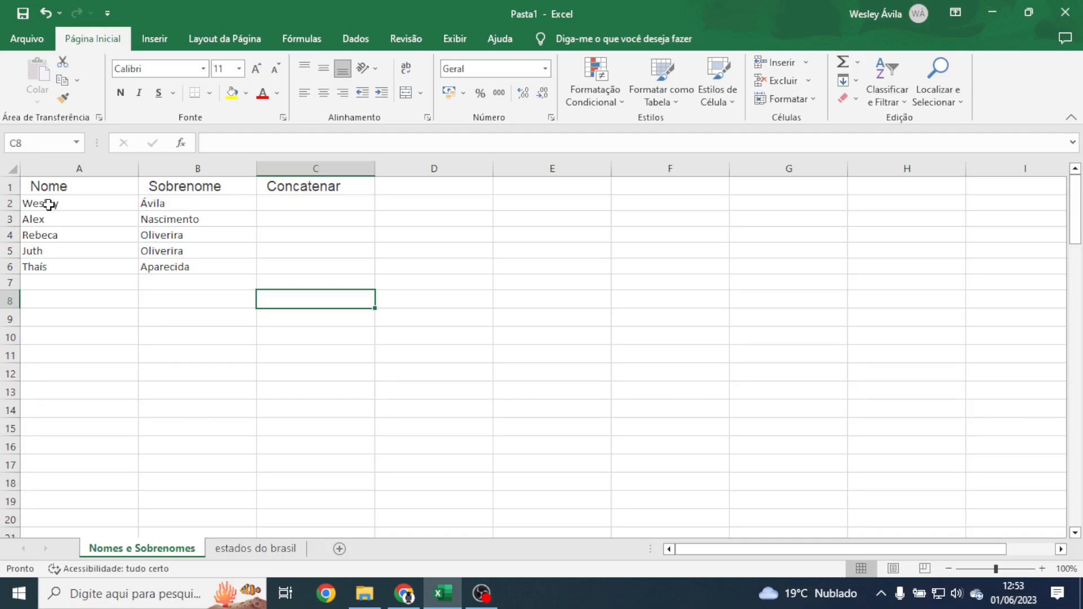
Step: Review the first names and surnames in rows 2 to 5
click(49, 205)
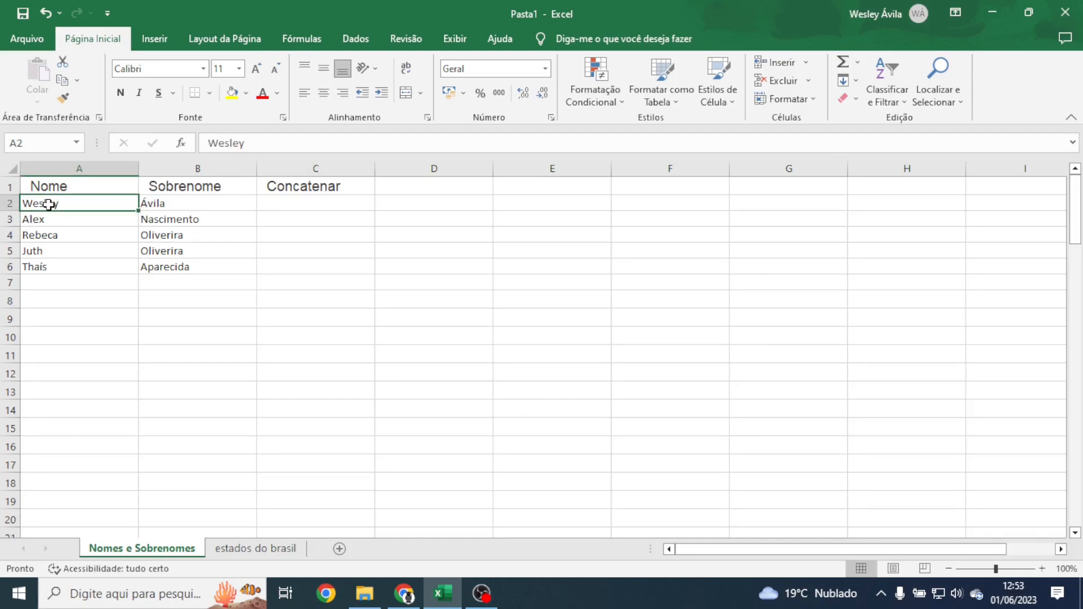
click(198, 207)
click(84, 220)
click(175, 221)
click(87, 238)
click(120, 254)
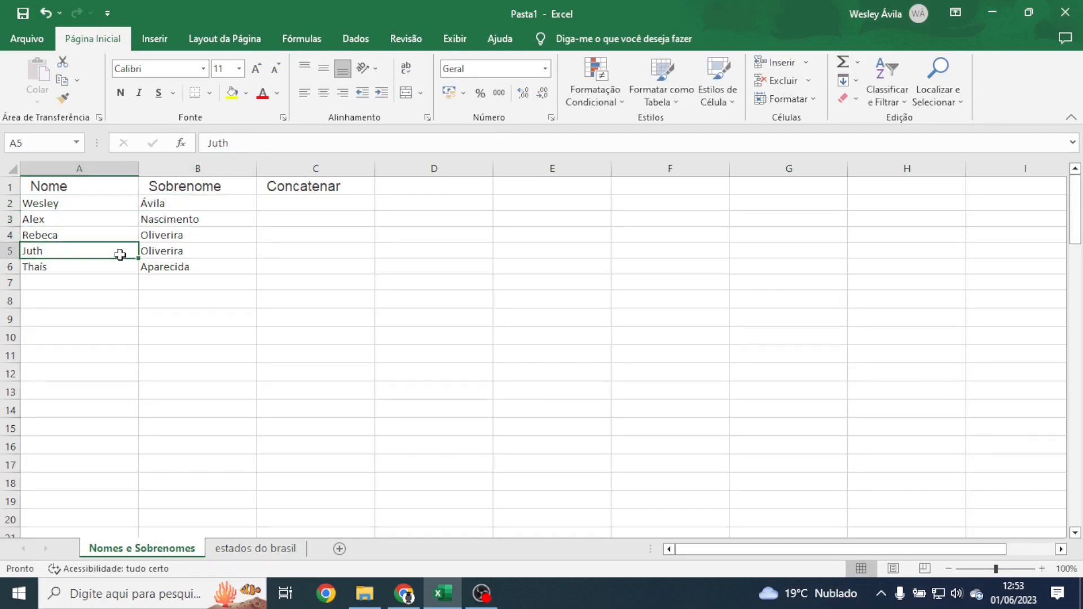
click(296, 212)
Step: Type the first full name in C2, Flash Fill C3:C6, then clear C2:C6
click(291, 203)
key(ctrl+Return)
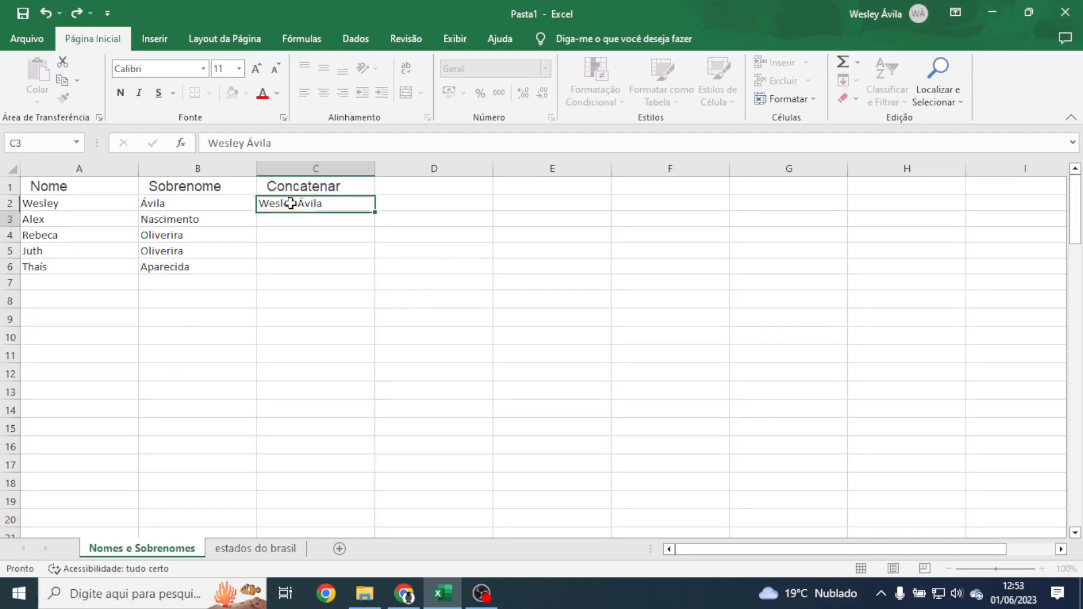
key(Down)
text(Al)
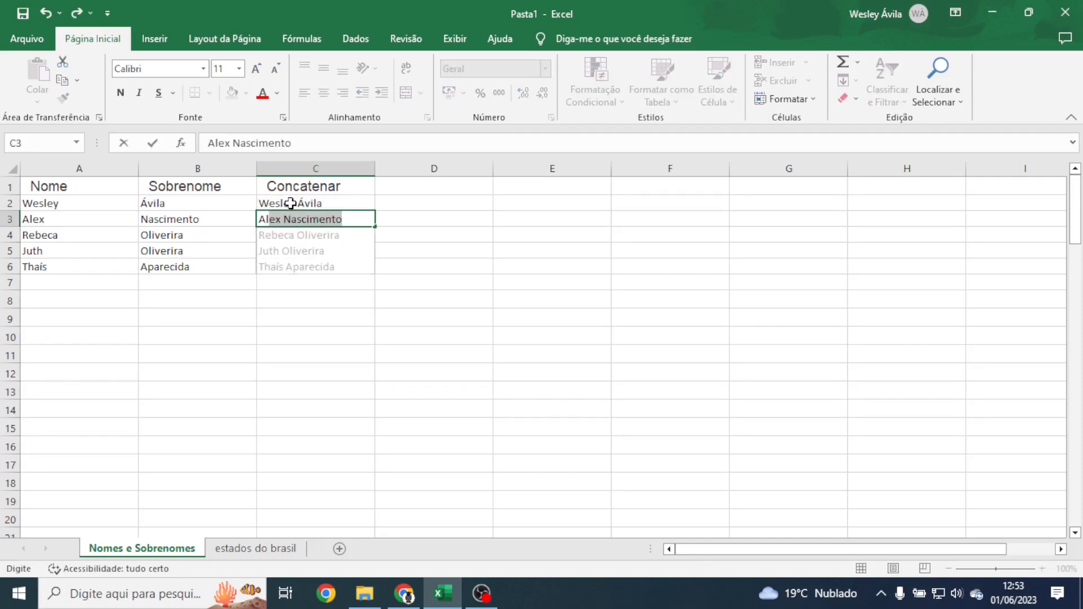
key(Return)
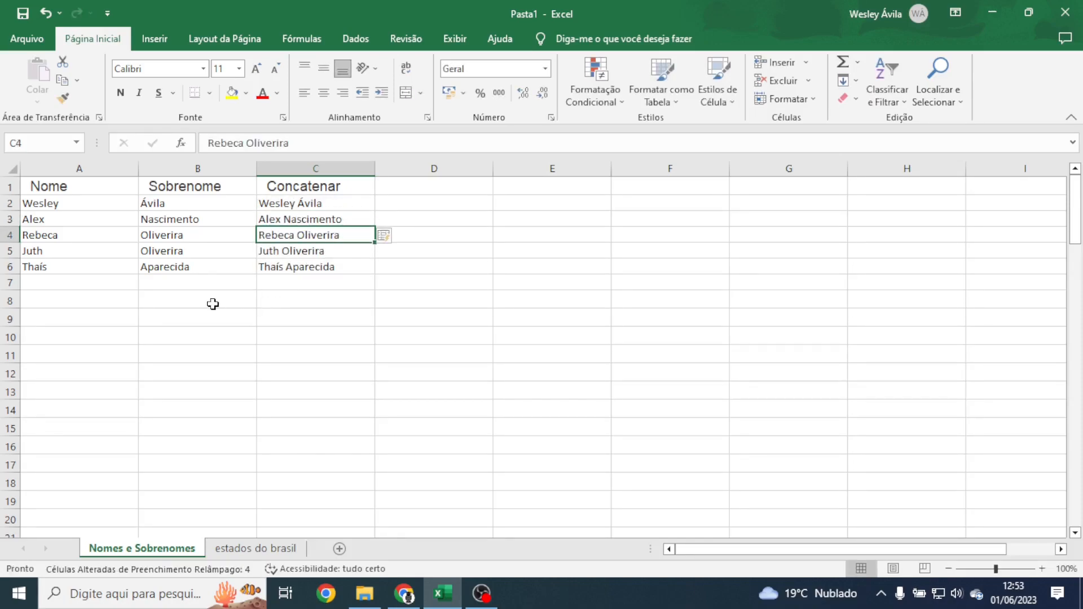
click(213, 304)
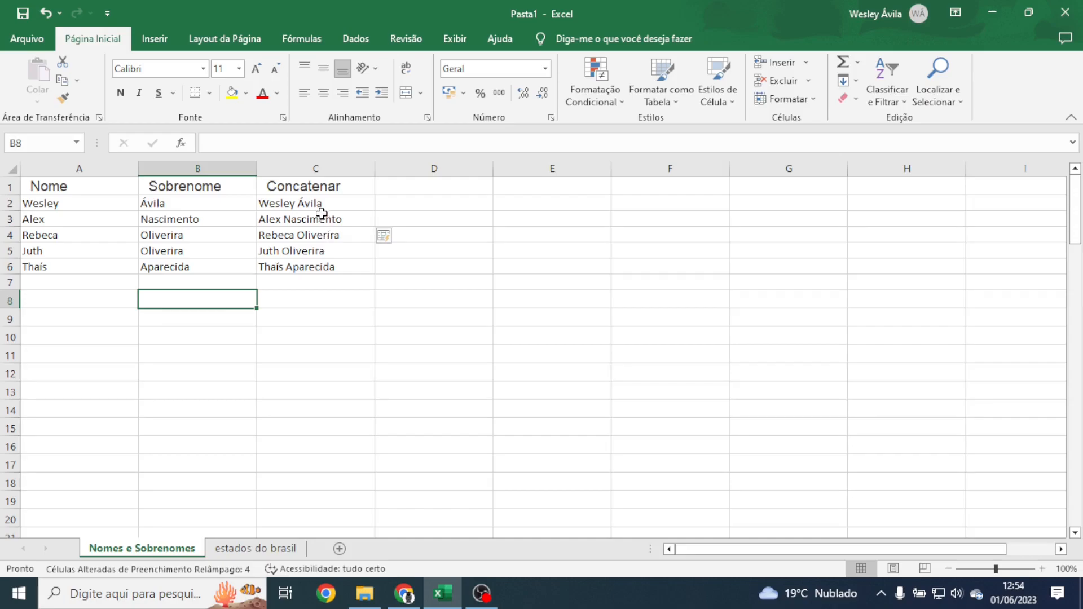
drag(310, 204, 305, 260)
key(Delete)
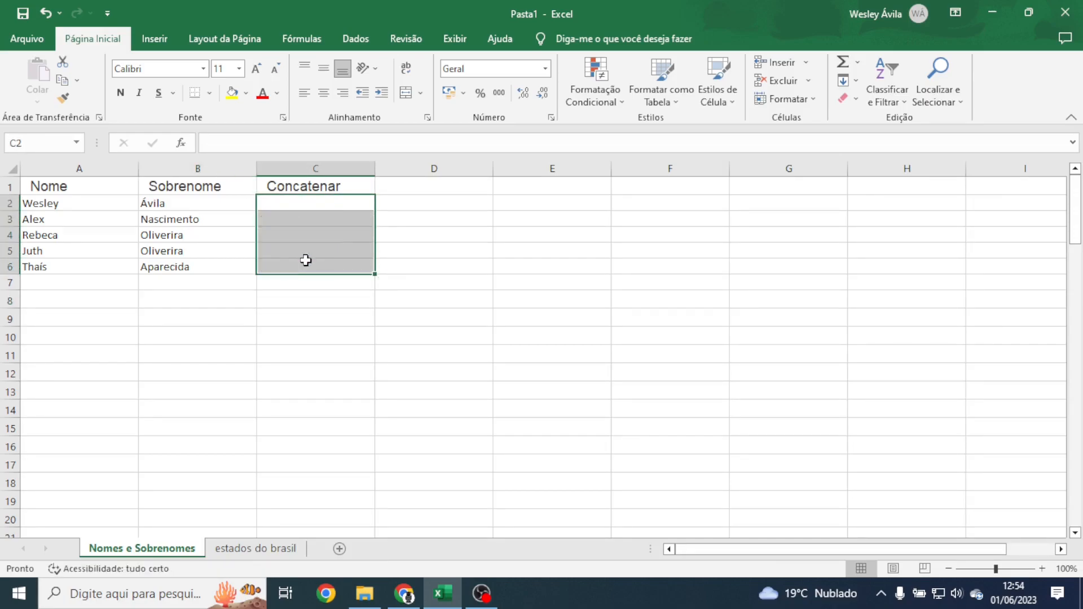
click(210, 296)
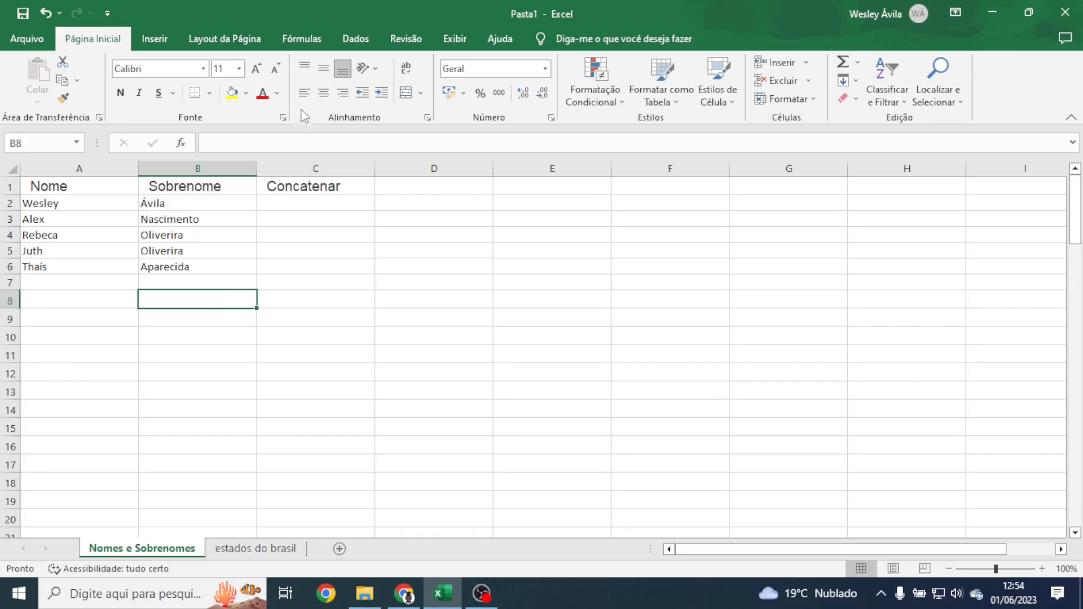
Step: Browse the Compatibilidade functions under Fórmulas > Mais Funções, then select C2
click(292, 36)
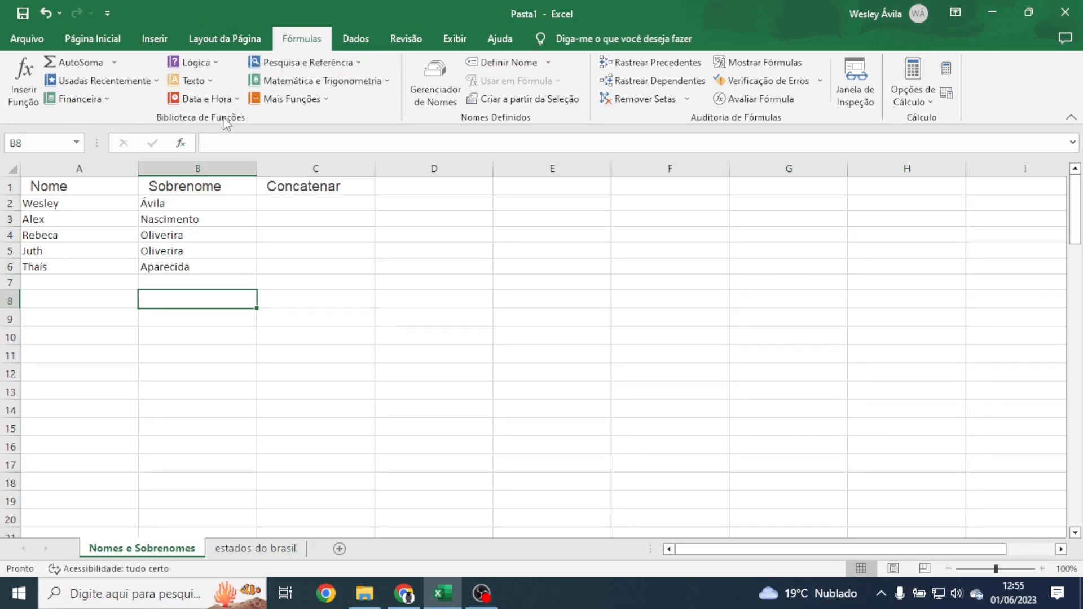
click(325, 107)
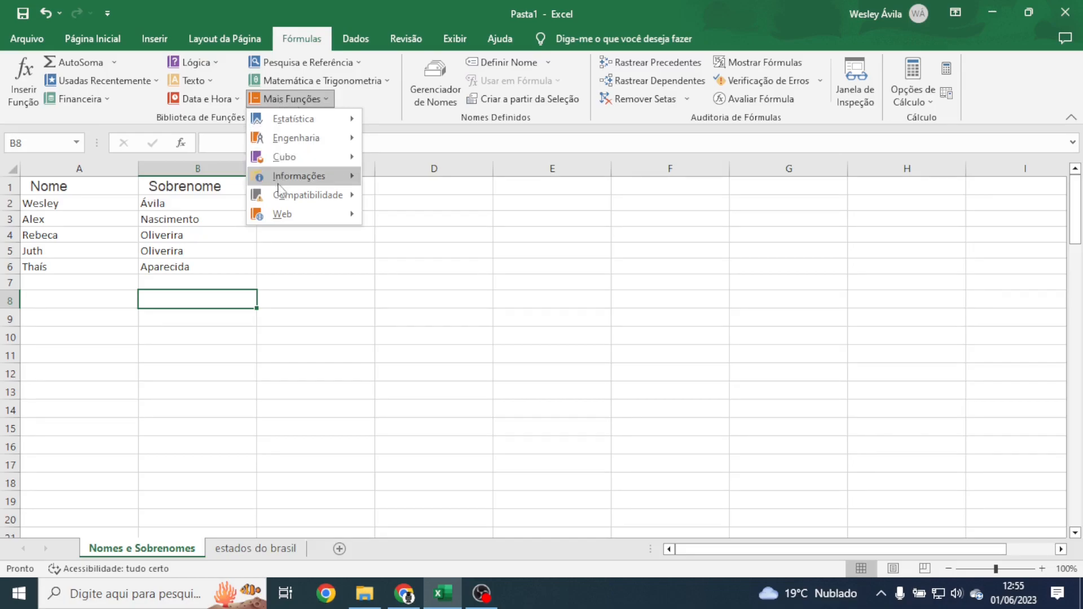
mouse_move(299, 199)
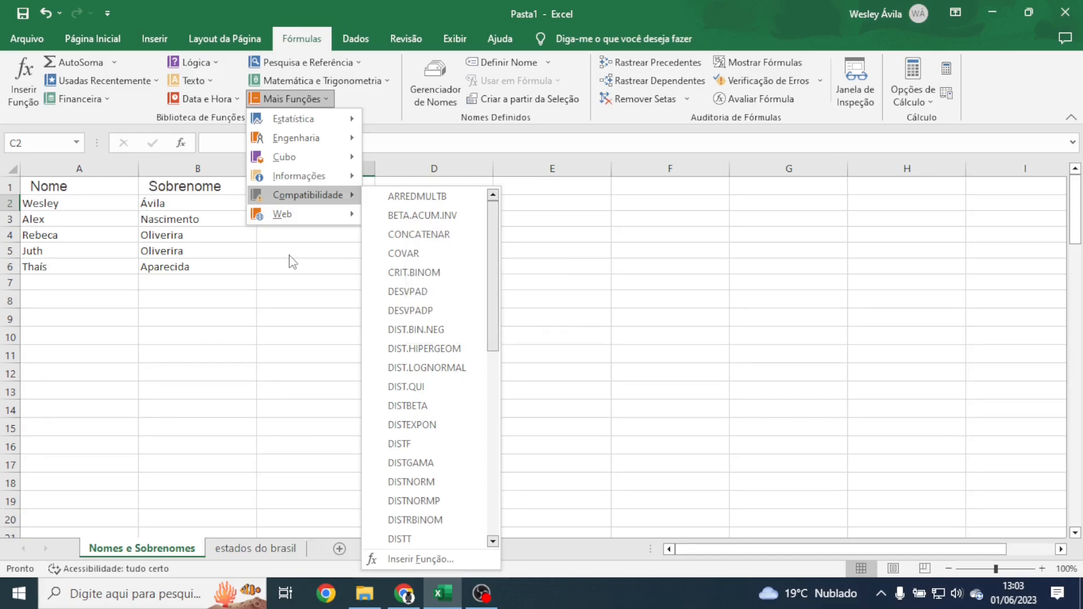
click(293, 199)
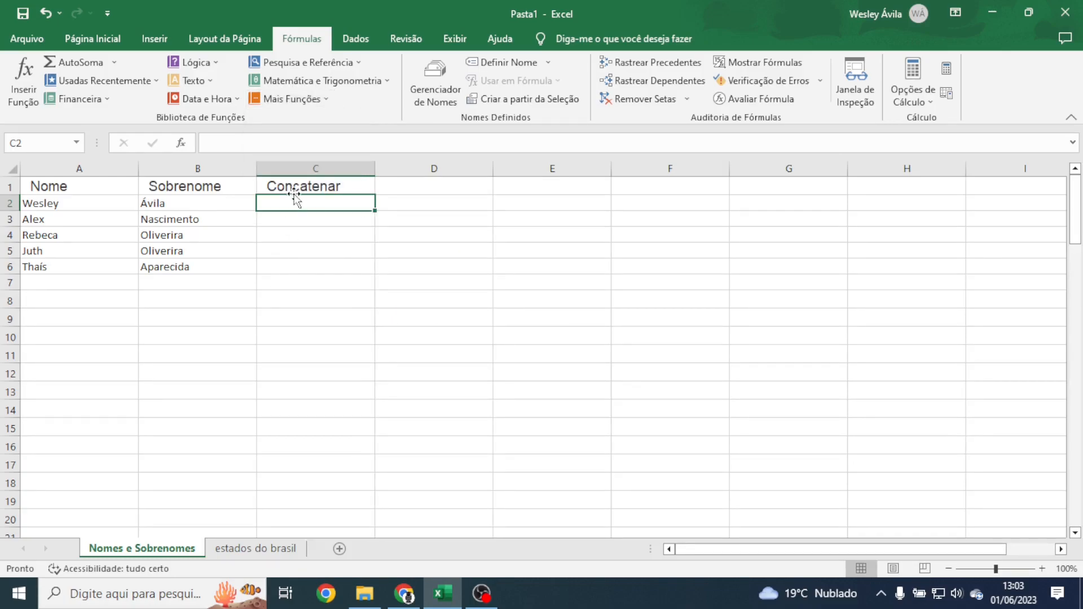
Step: Enter =CONCATENAR(A2;B2) in C2 to join the first name and surname
text(=)
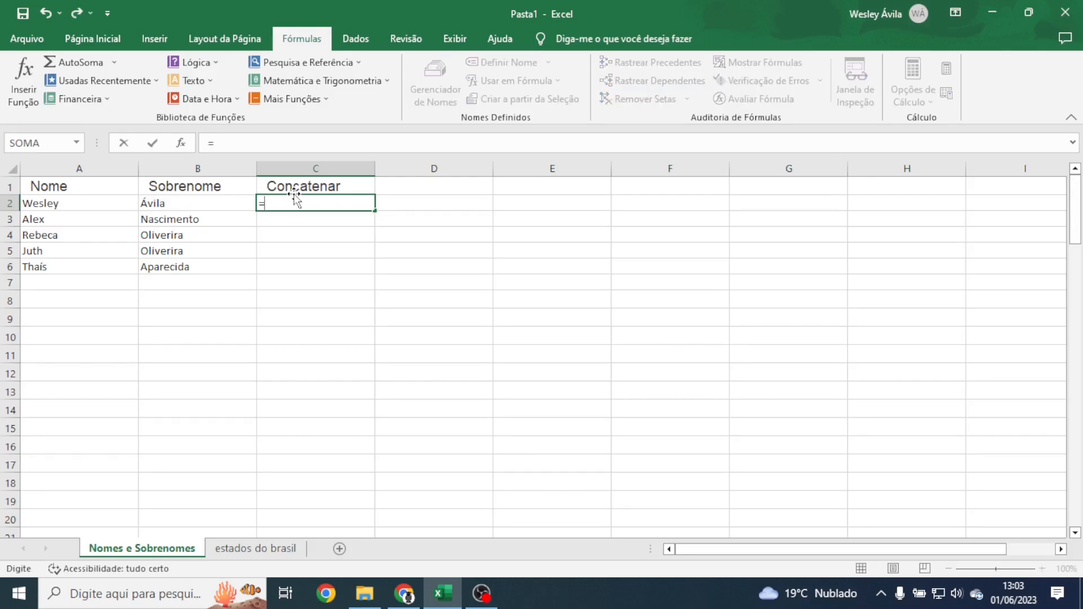
text(conca)
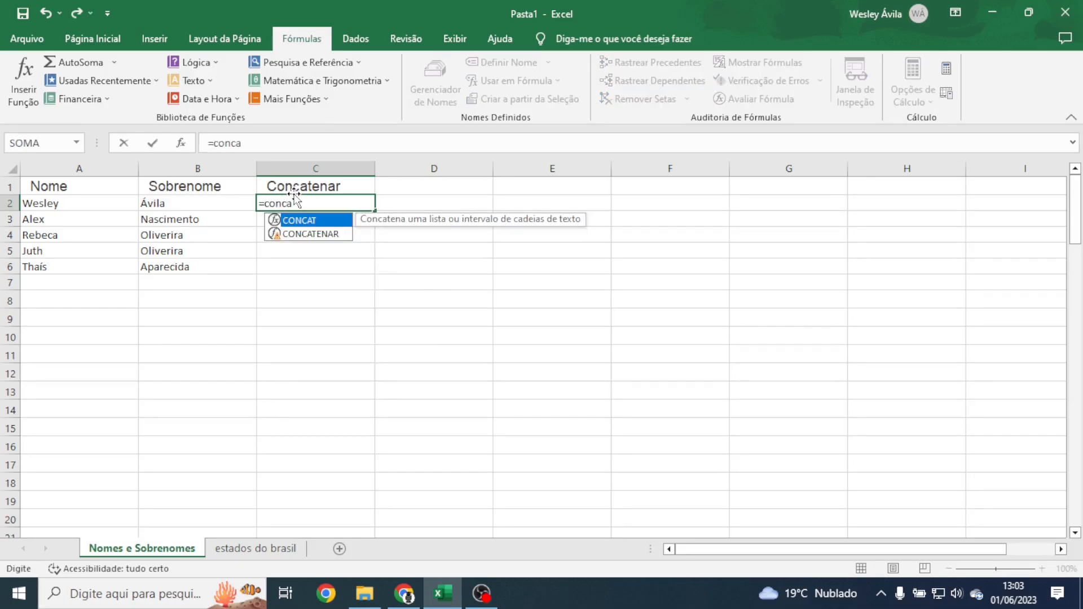
key(Down)
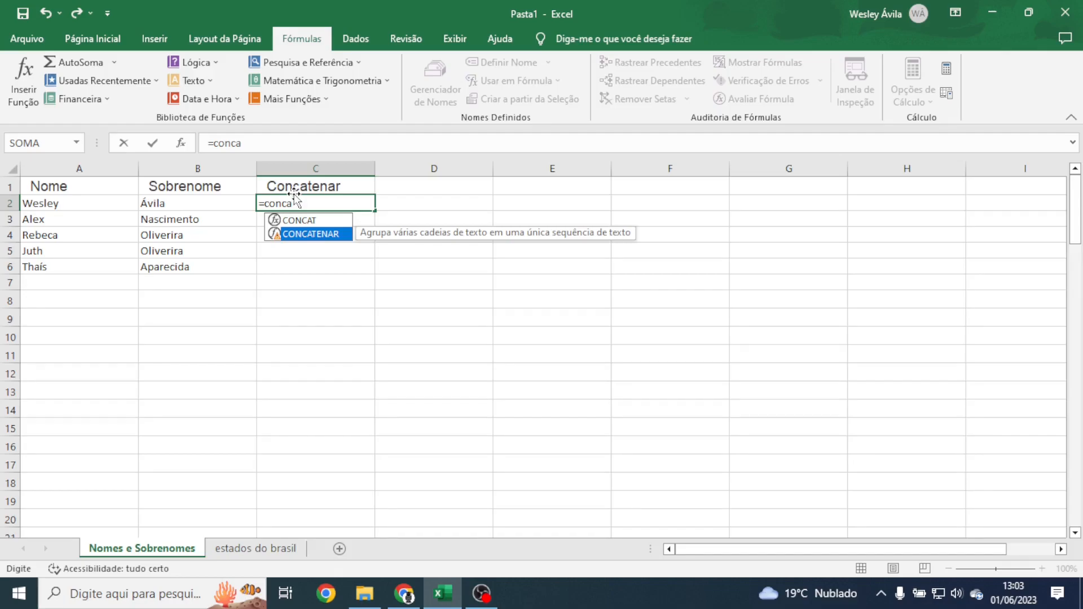
key(Tab)
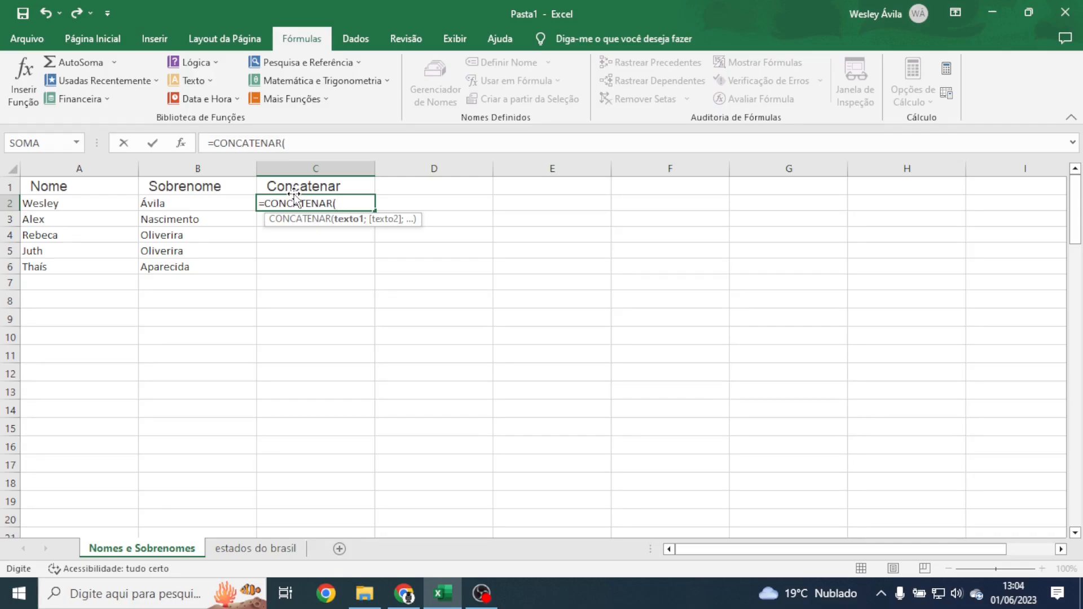
click(50, 202)
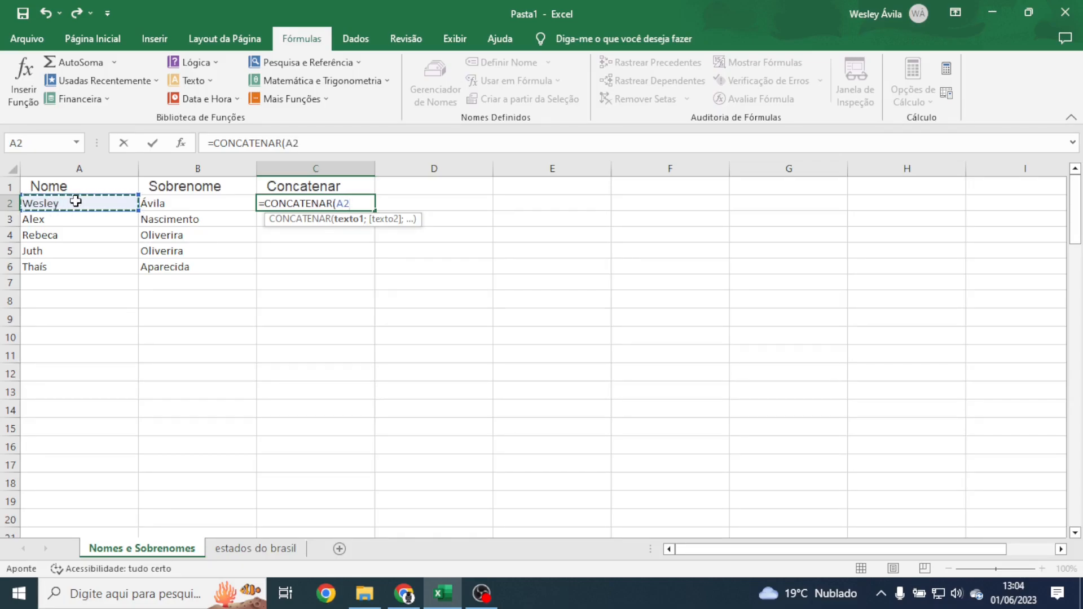
text(;)
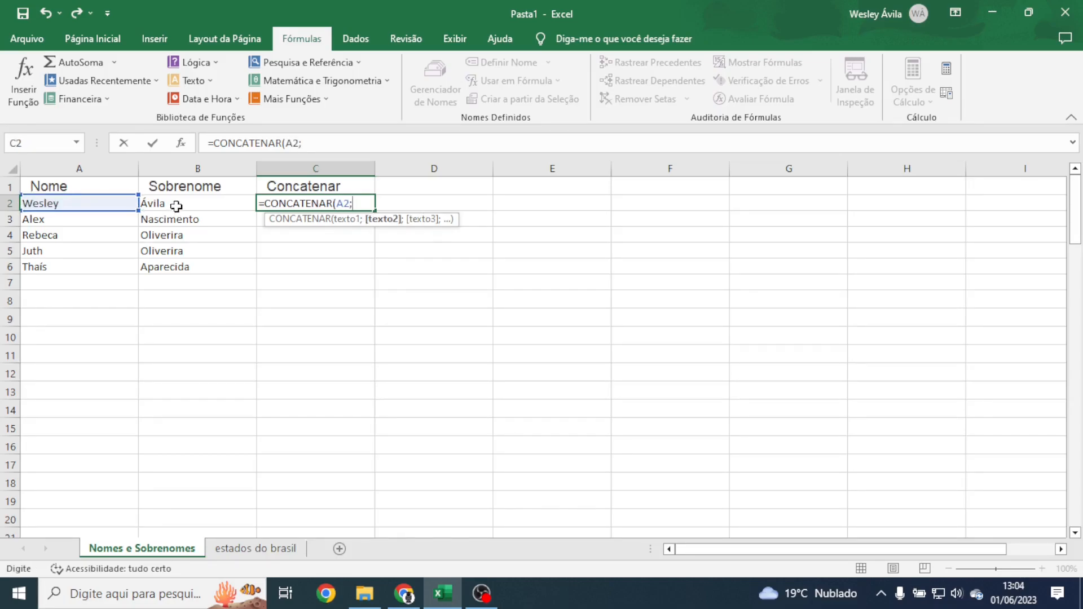
click(165, 201)
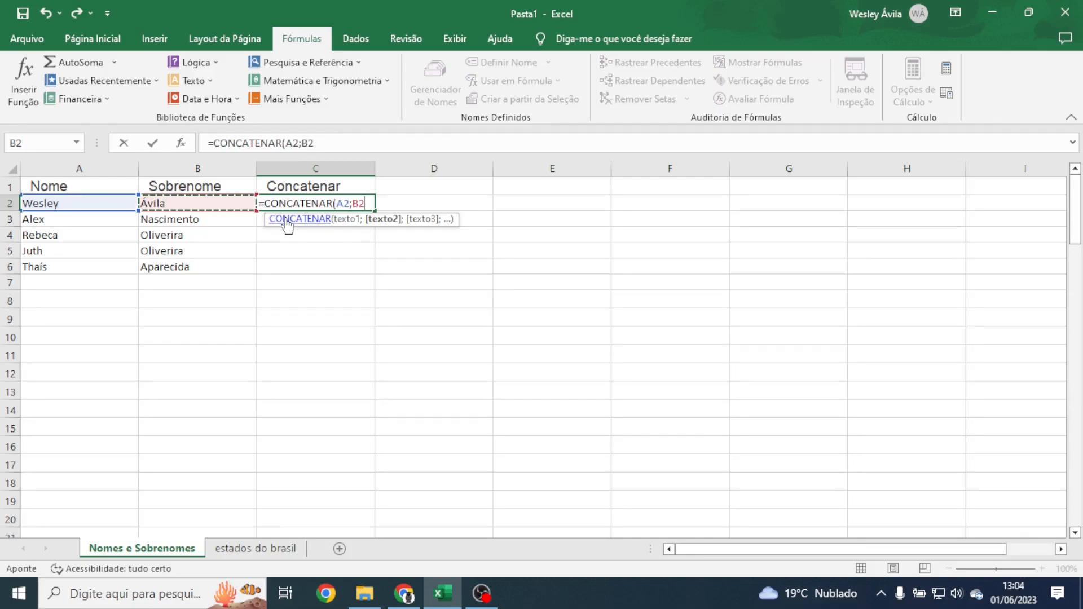
key(Return)
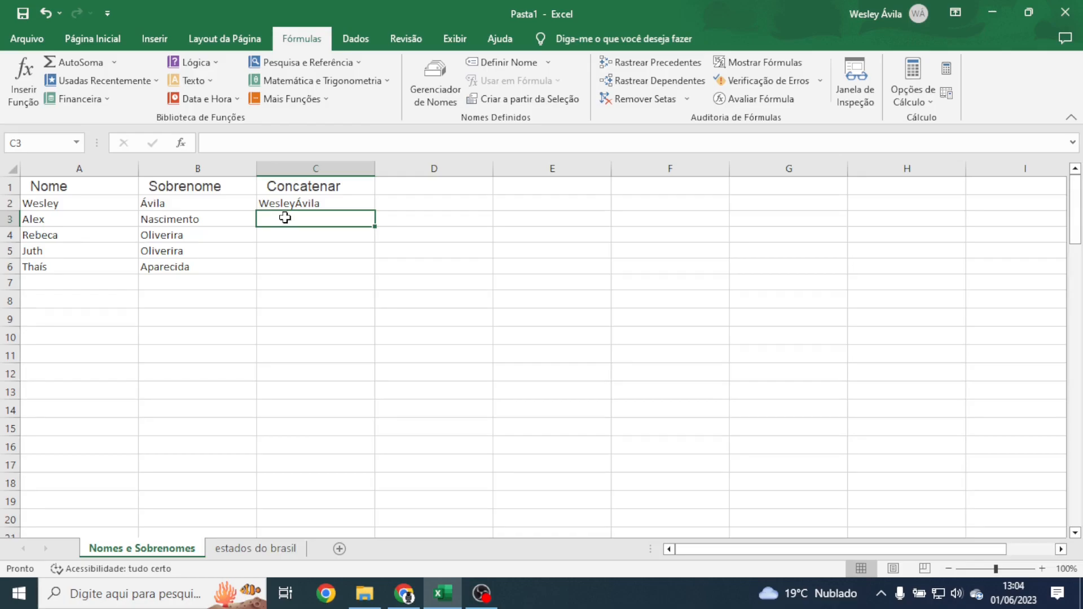
Step: Select C2 holding the space-less CONCATENAR formula
click(285, 203)
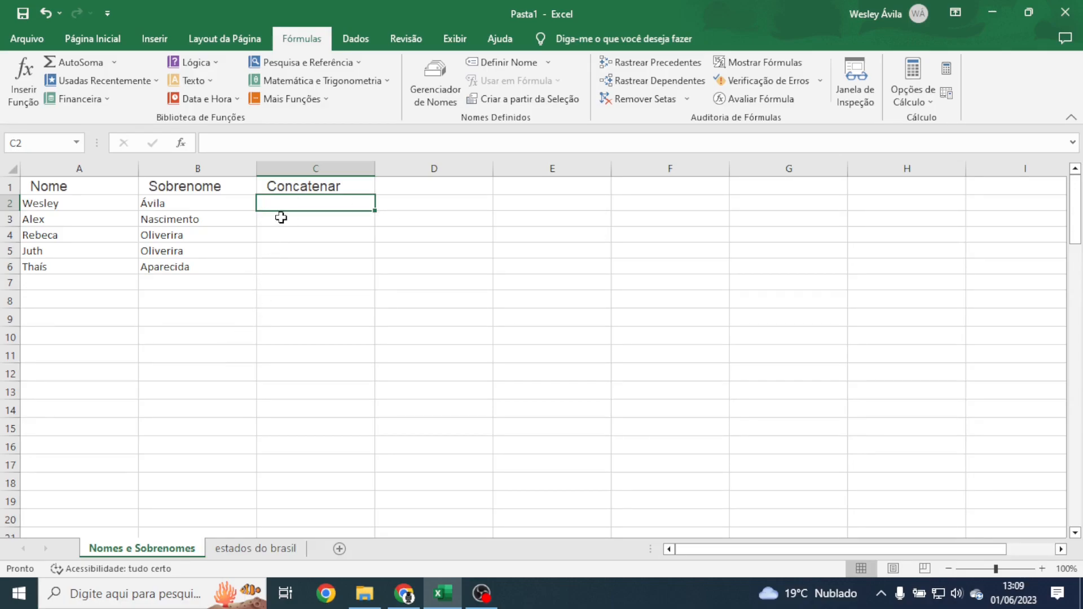
Step: Enter =CONCATENAR(A2;" ";B2) in C2 so the names are separated by a space
text(=concao)
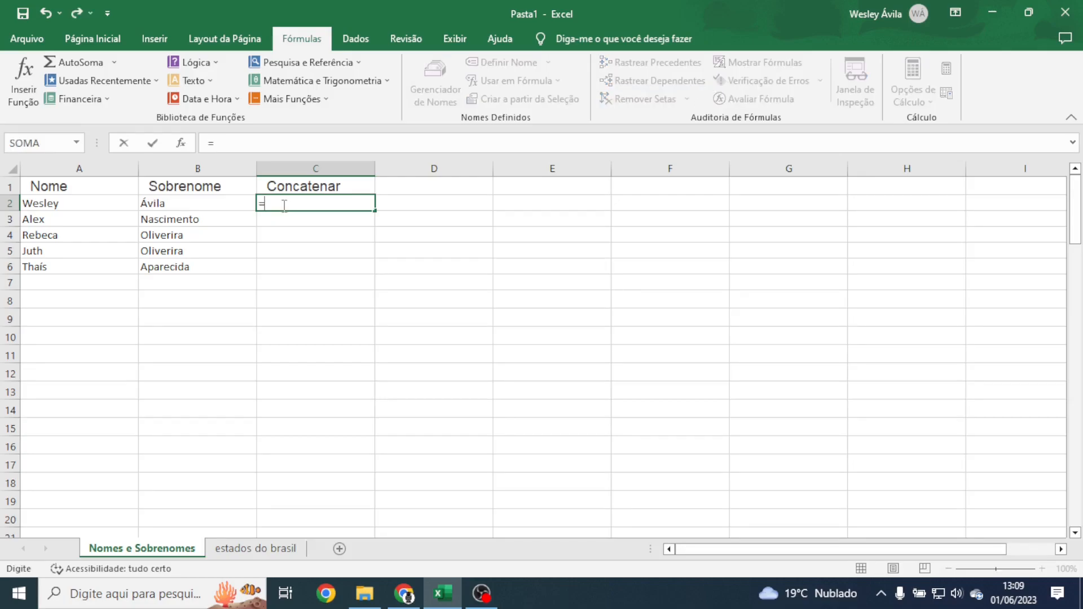
key(BackSpace)
key(BackSpace)
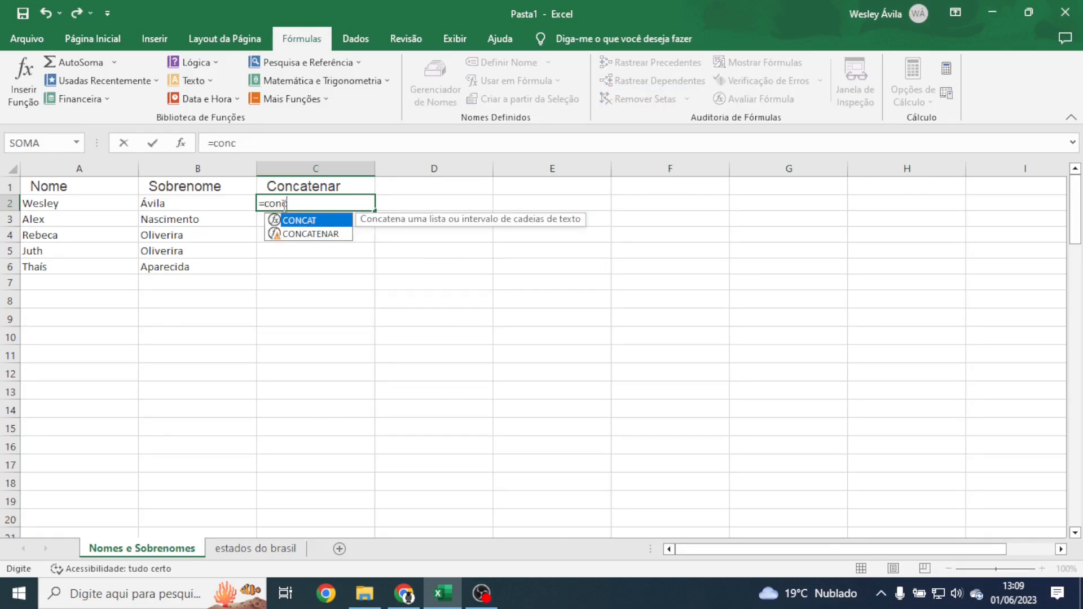
key(Down)
key(Tab)
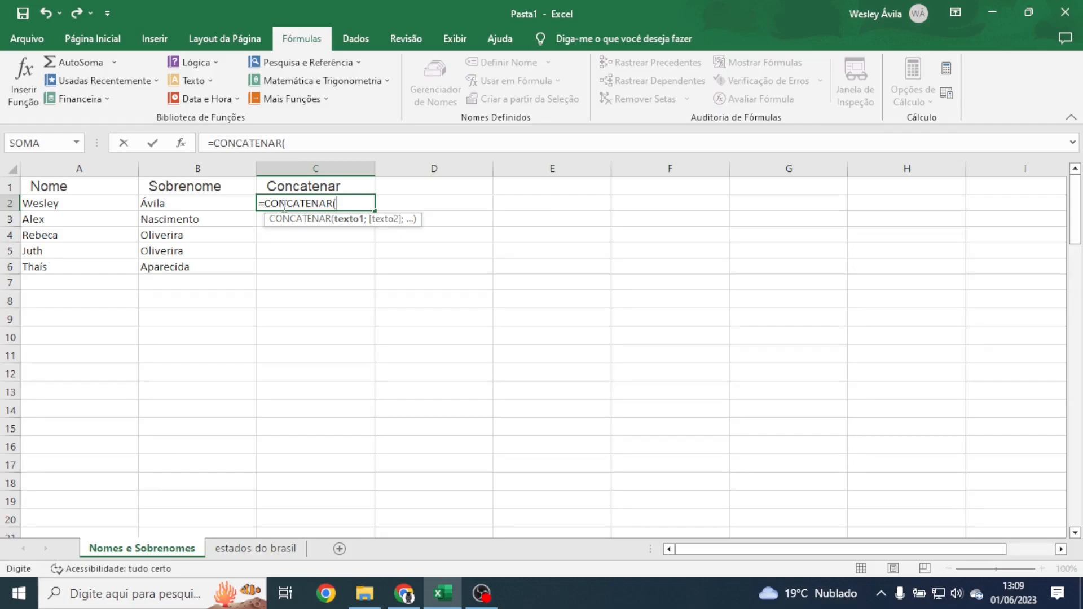
click(73, 203)
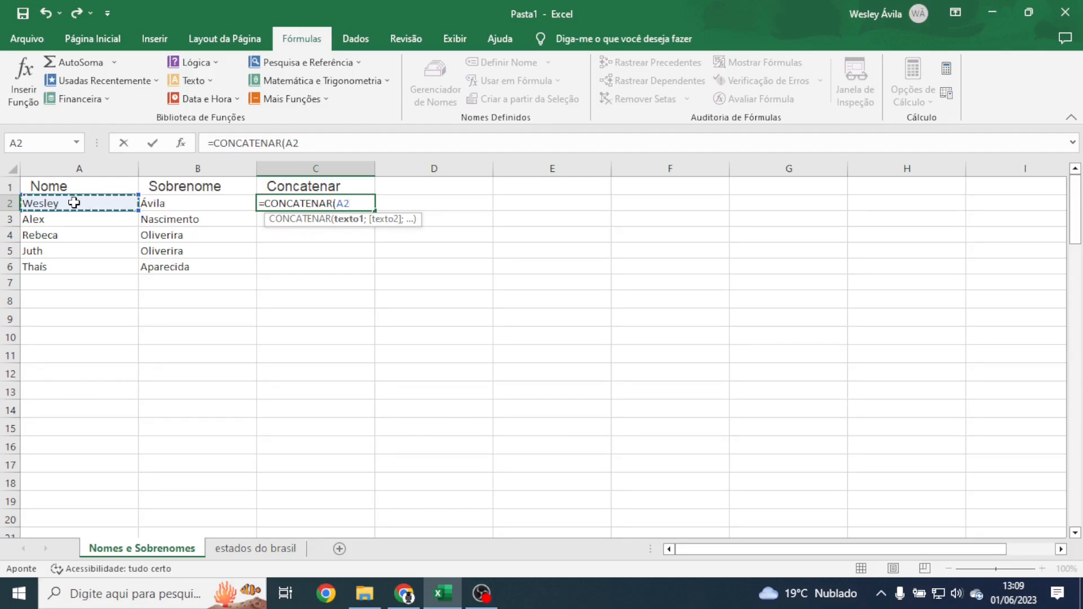
text(;)
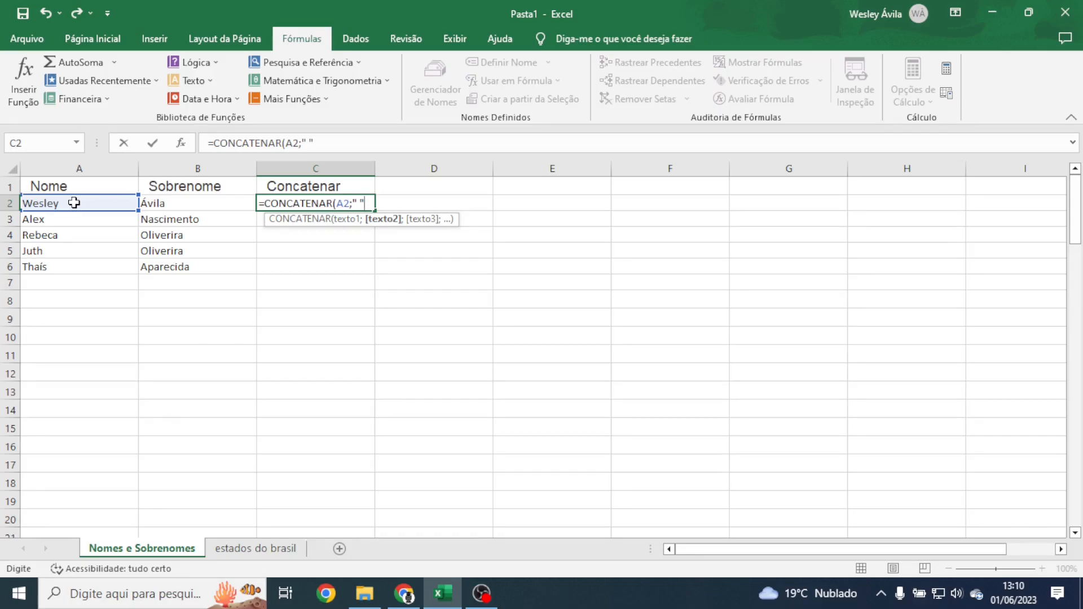
text(;)
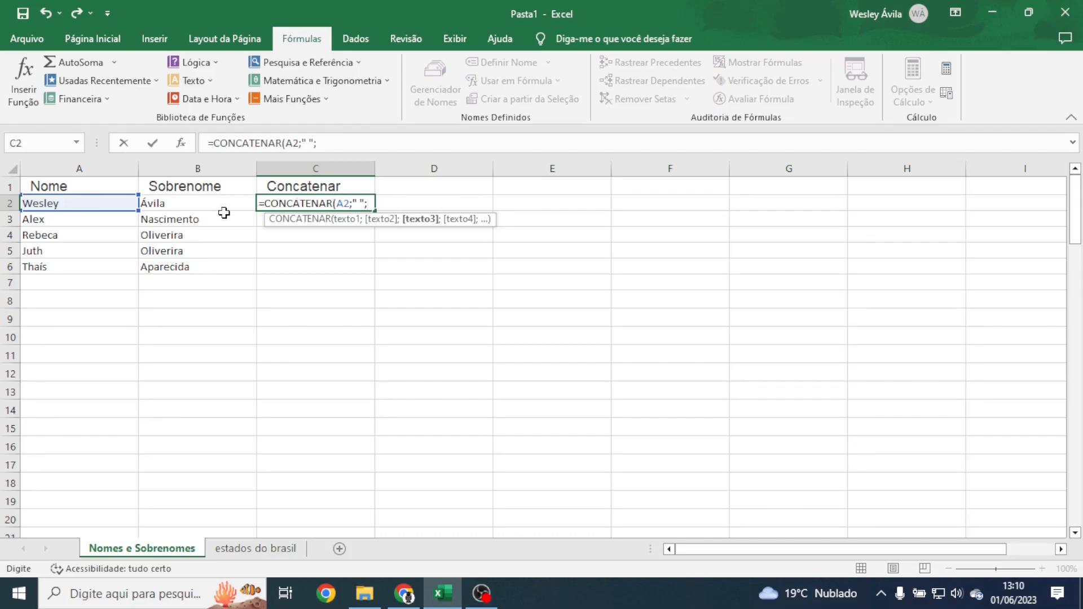
click(178, 204)
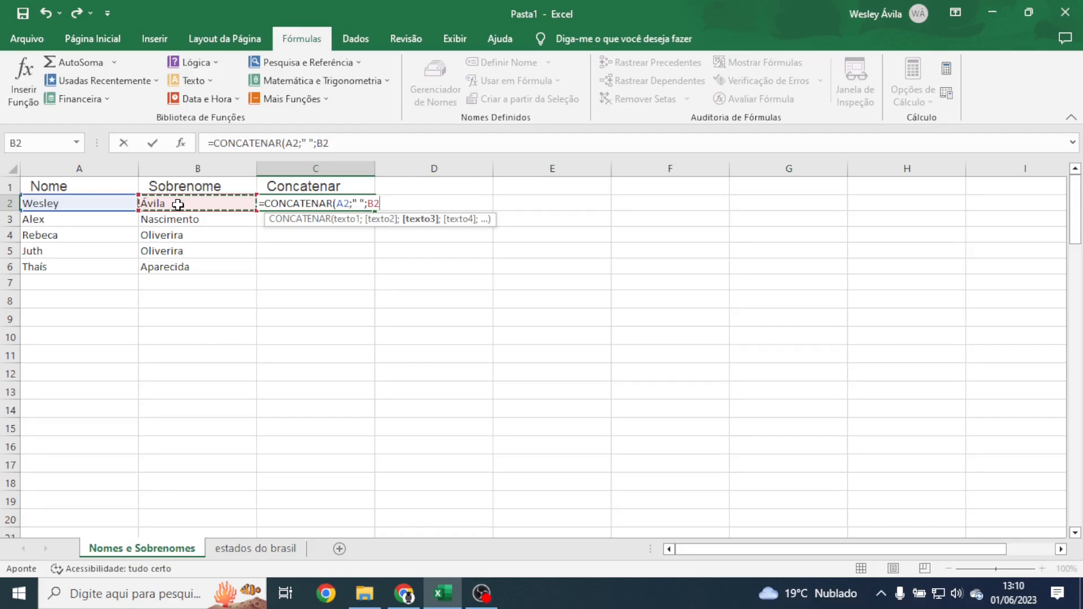
text())
key(Return)
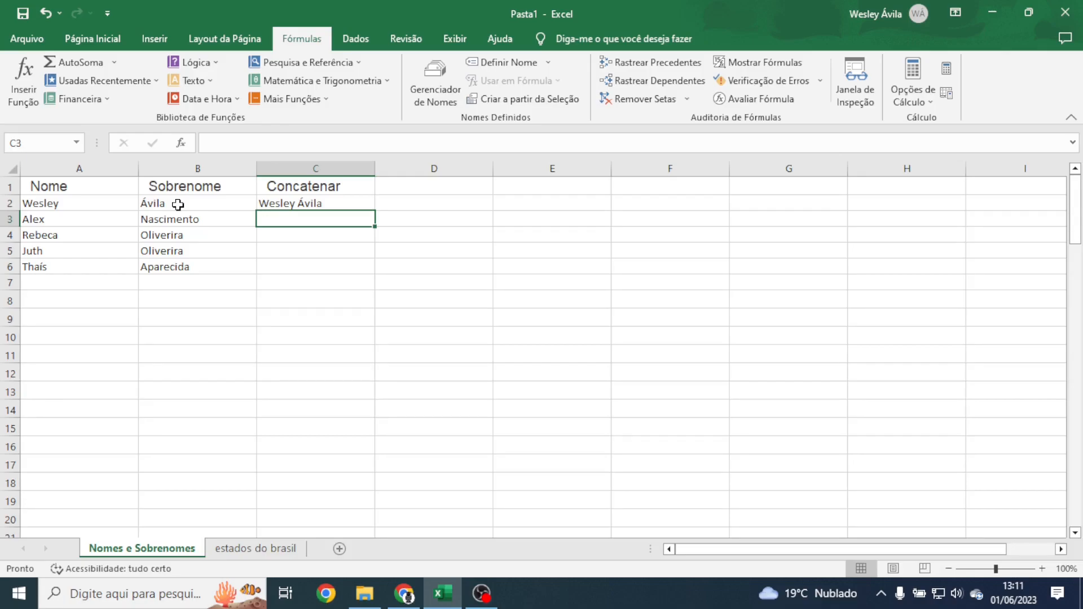
Step: Fill C2's formula down through C6, then switch to the estados do brasil sheet
click(323, 204)
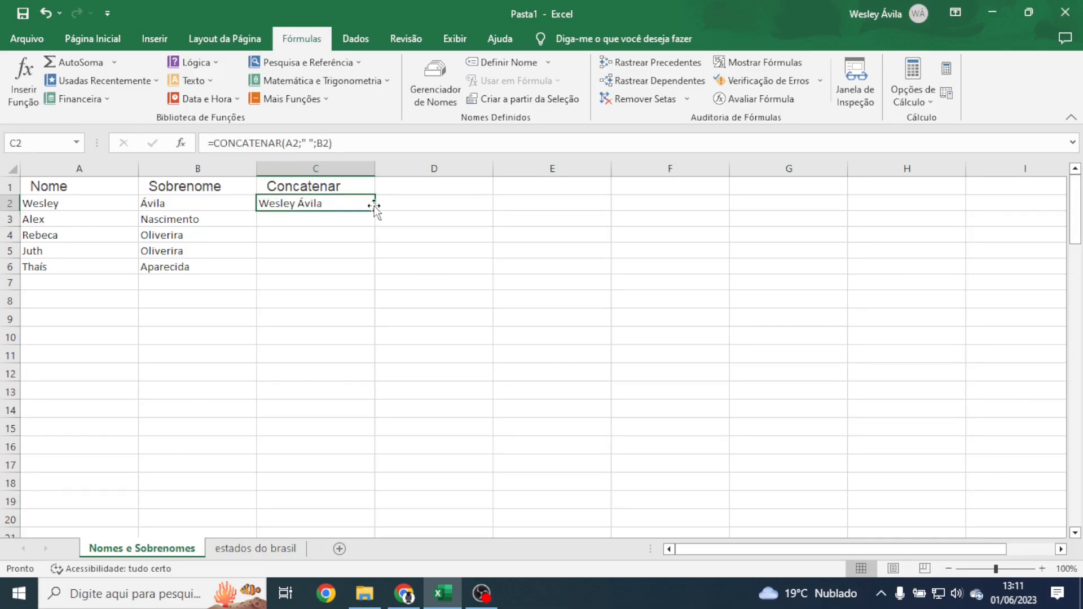
double_click(375, 210)
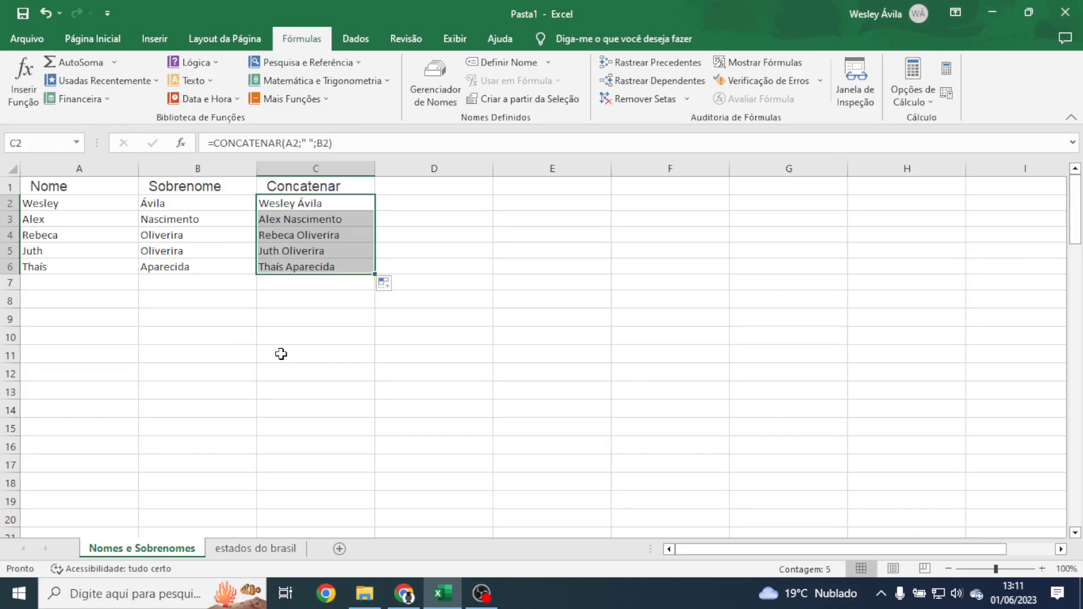
click(146, 311)
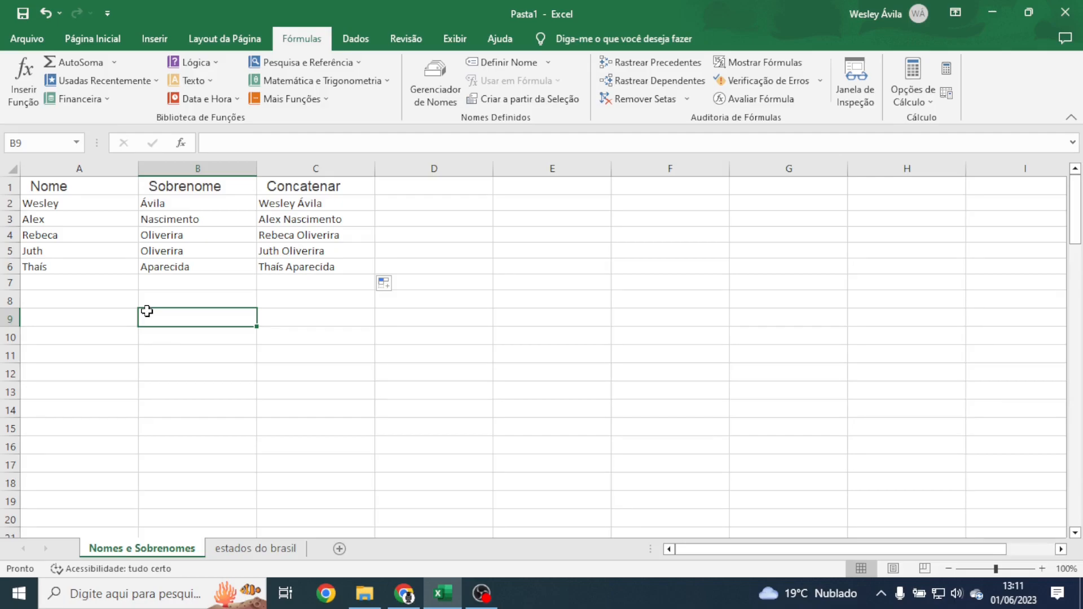
click(240, 548)
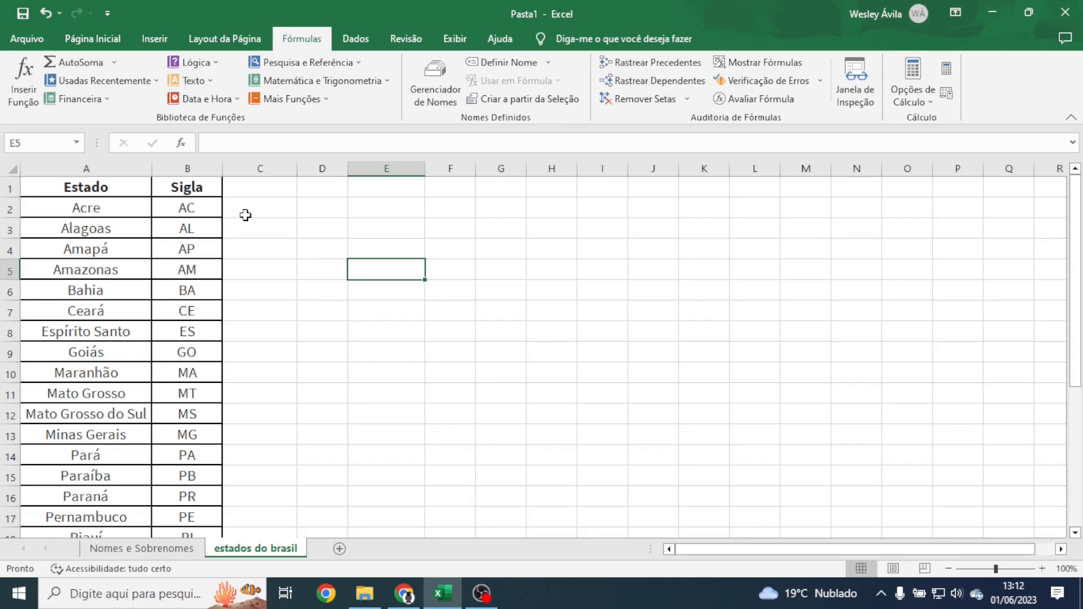
Step: Type the 'Estado + Sigla' header in C1
click(245, 190)
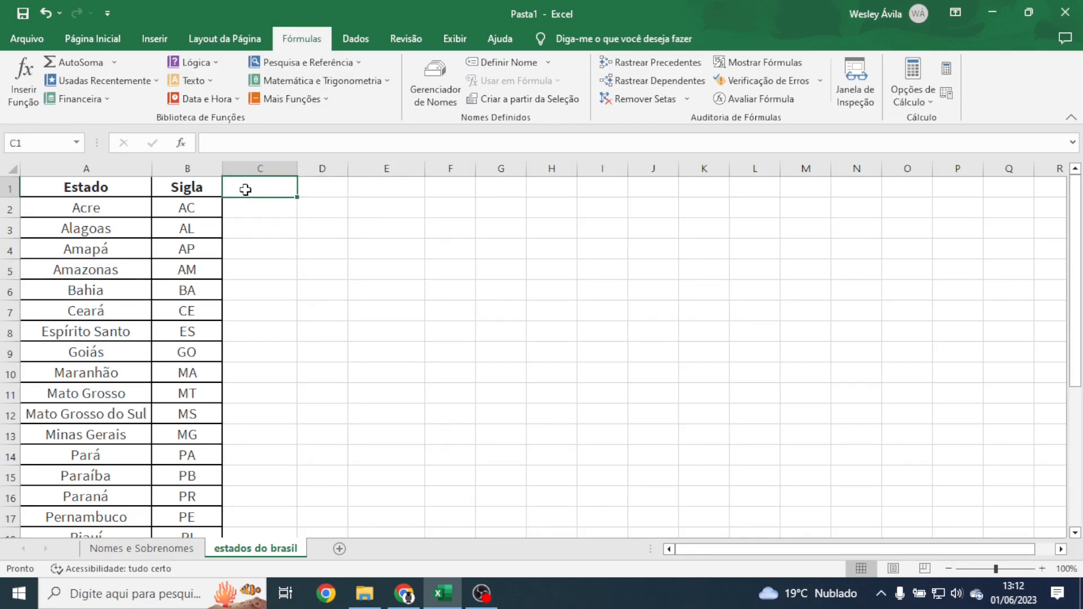
text(Estado)
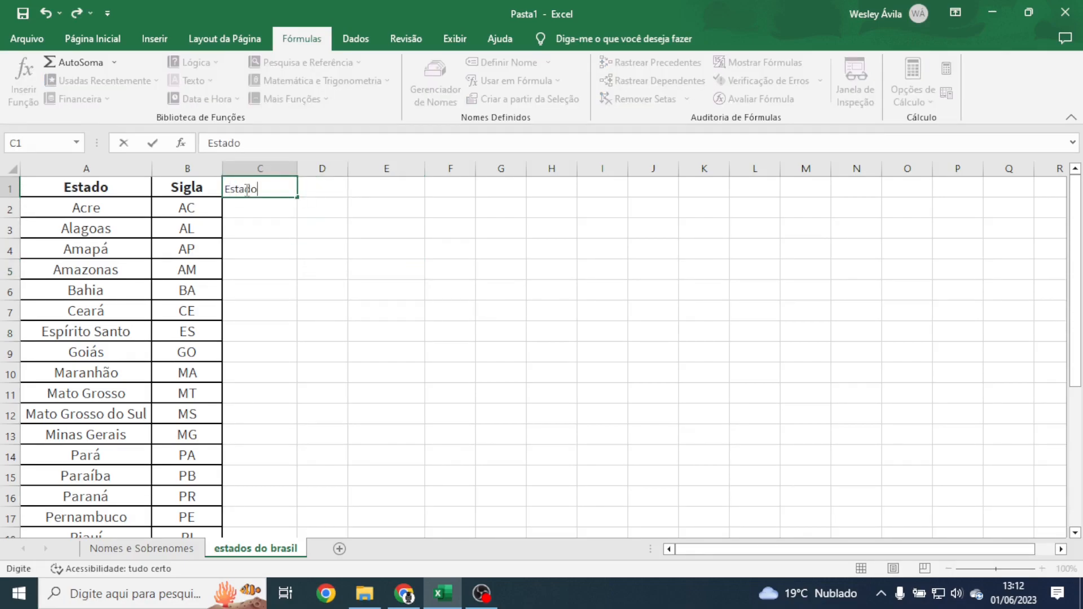
text( + Sigla)
key(Return)
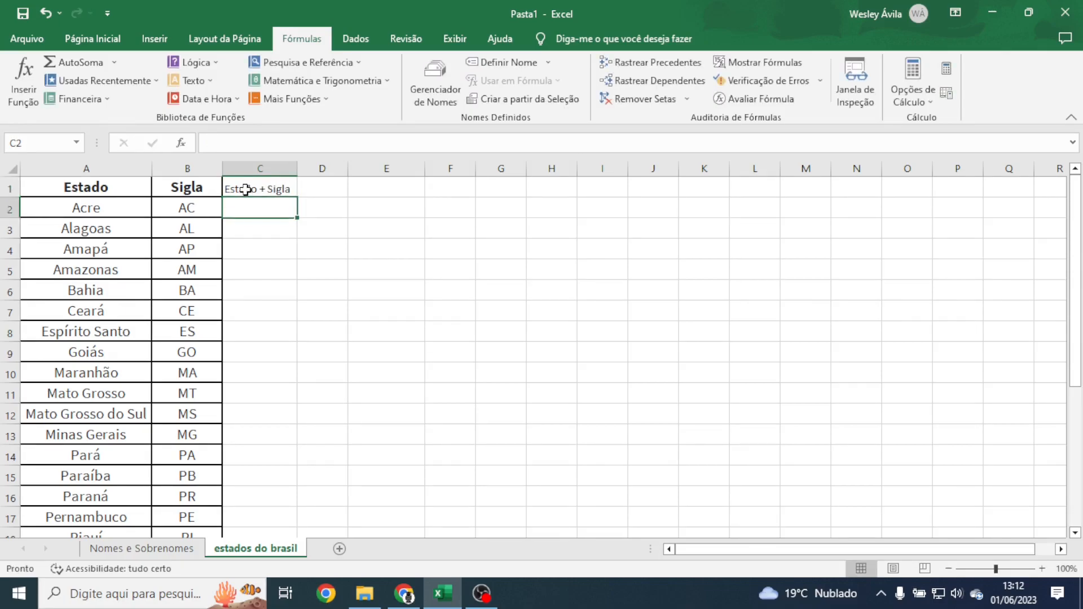
Step: Enter =CONCATENAR("Estado: ";A2;" Sigla: ";B2) in C2
text(=con)
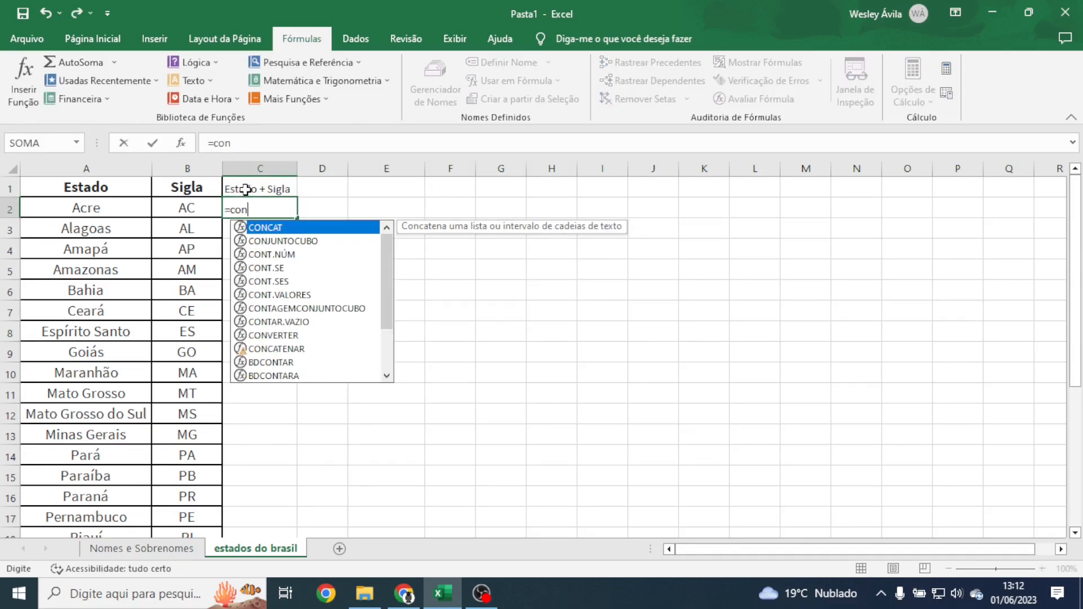
text(ca)
key(Down)
key(Tab)
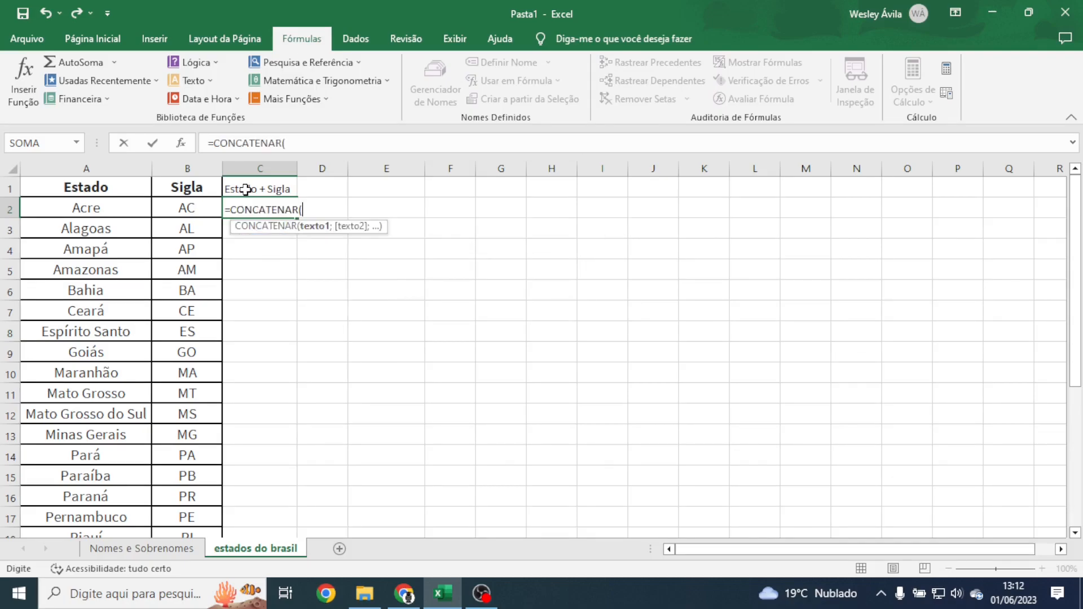
text("Estado: ";)
click(104, 205)
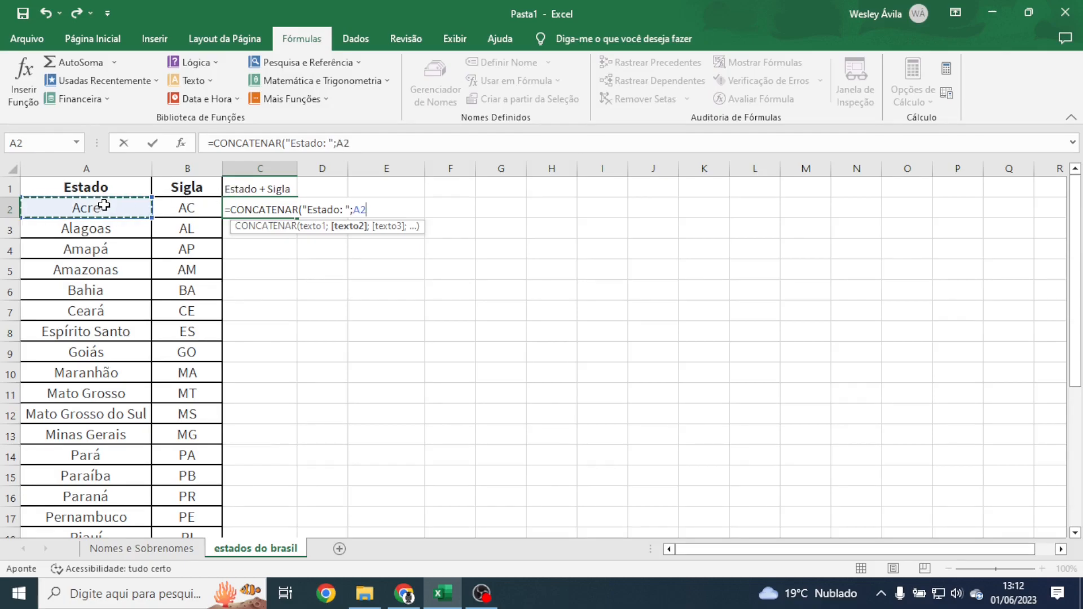
text(;"S)
key(BackSpace)
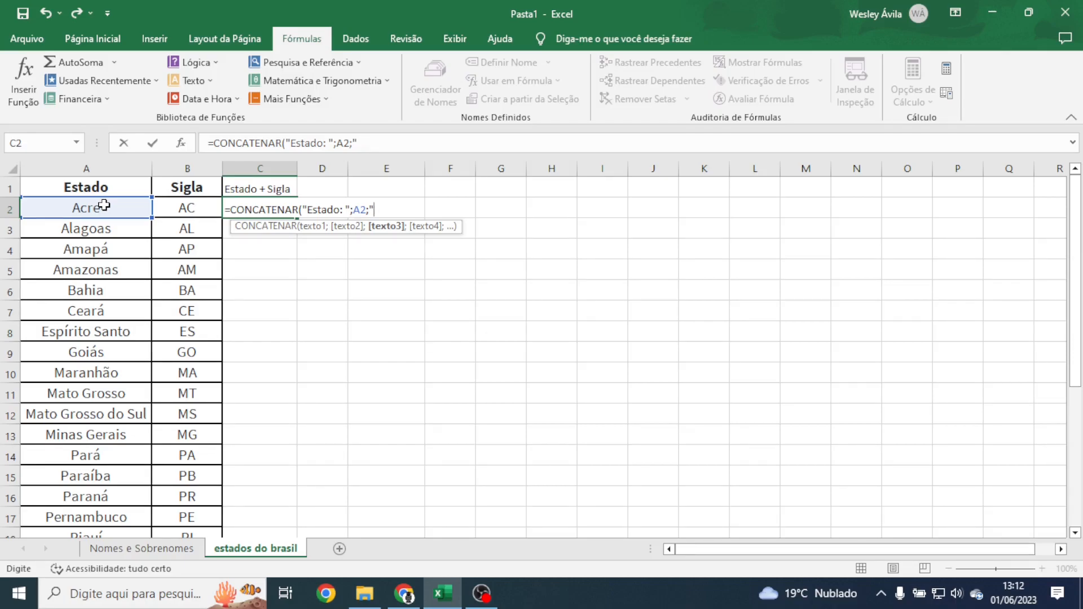
text(Sigla: ";)
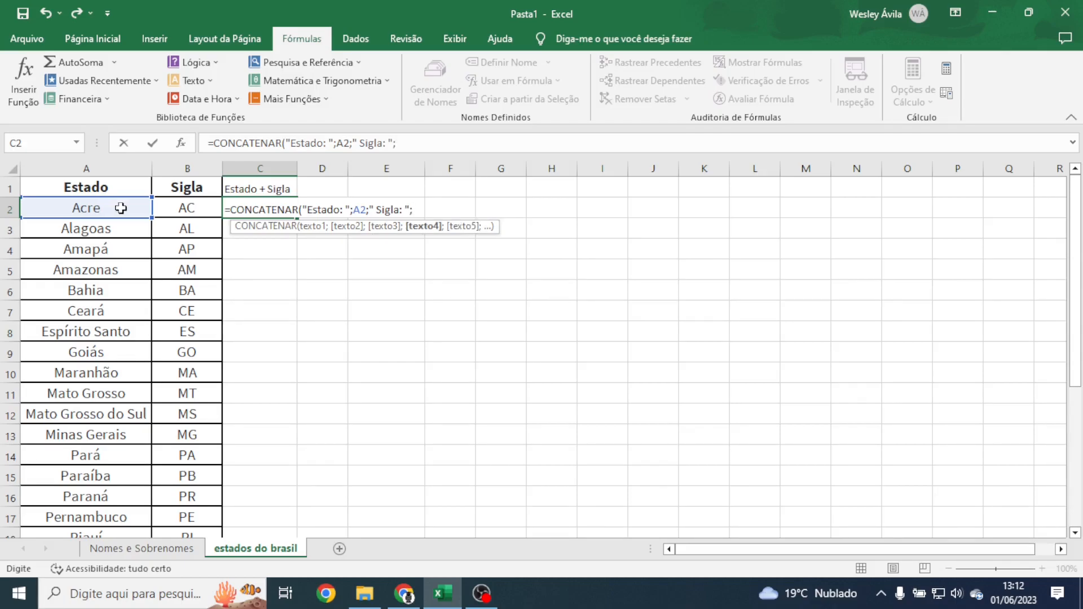
click(165, 206)
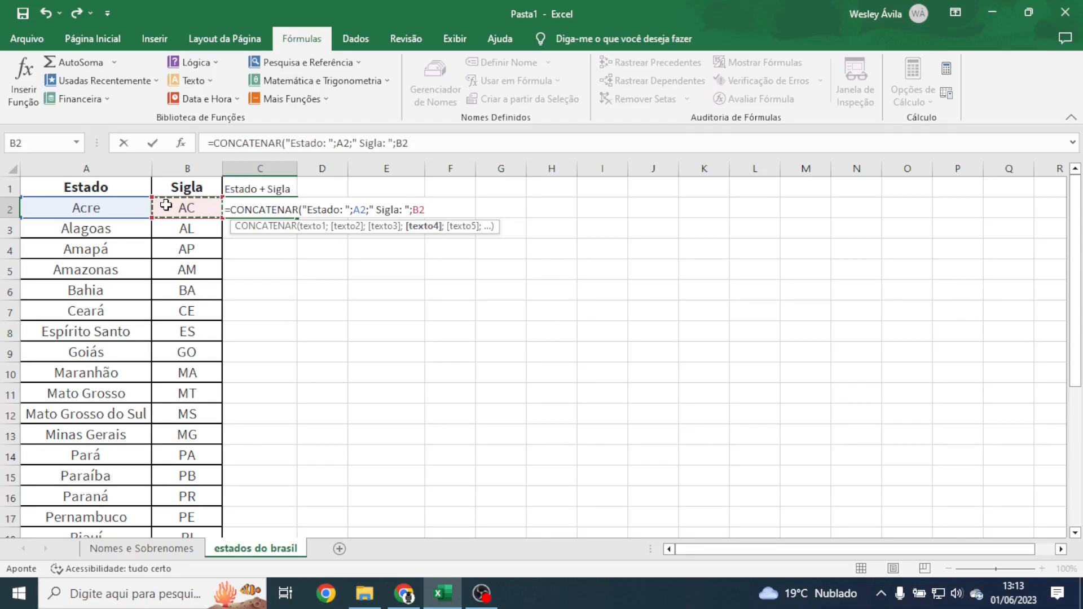
key(Return)
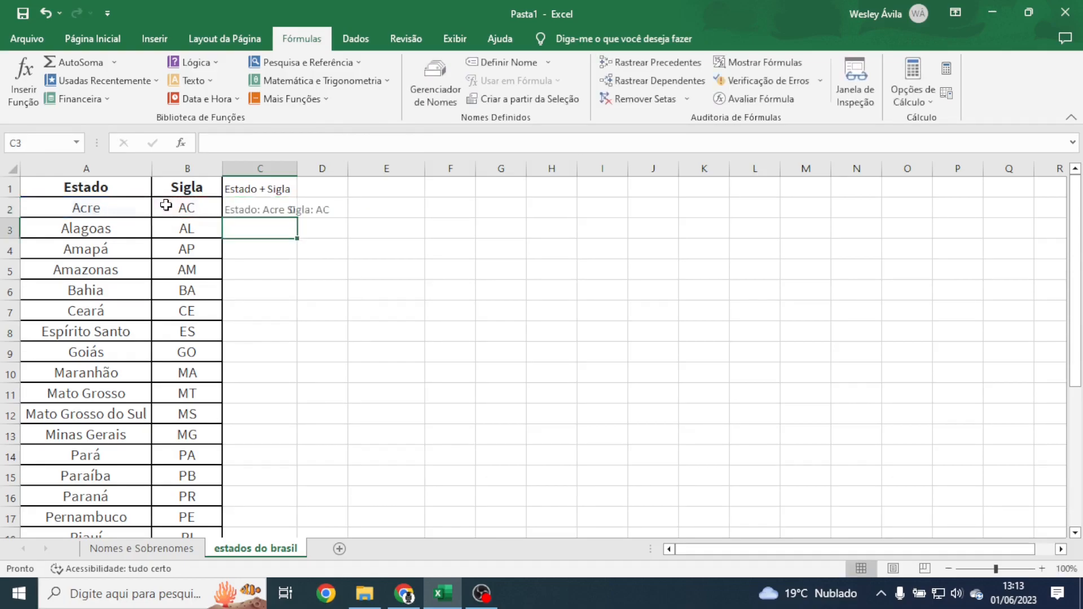
Step: Auto-fit column C and insert a '|' separator before Sigla in C2's formula
double_click(297, 168)
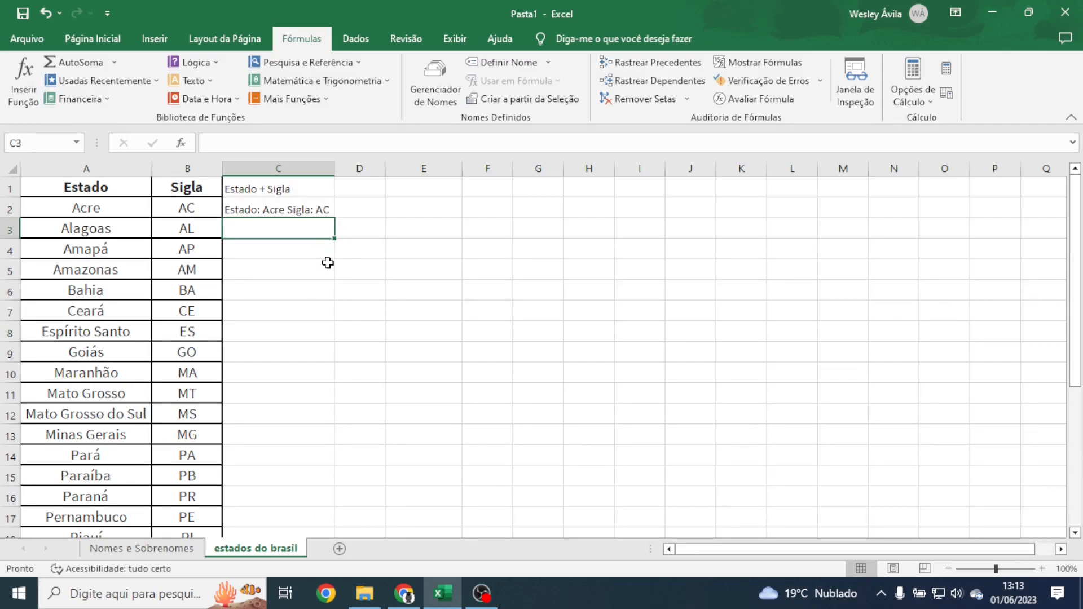
double_click(285, 210)
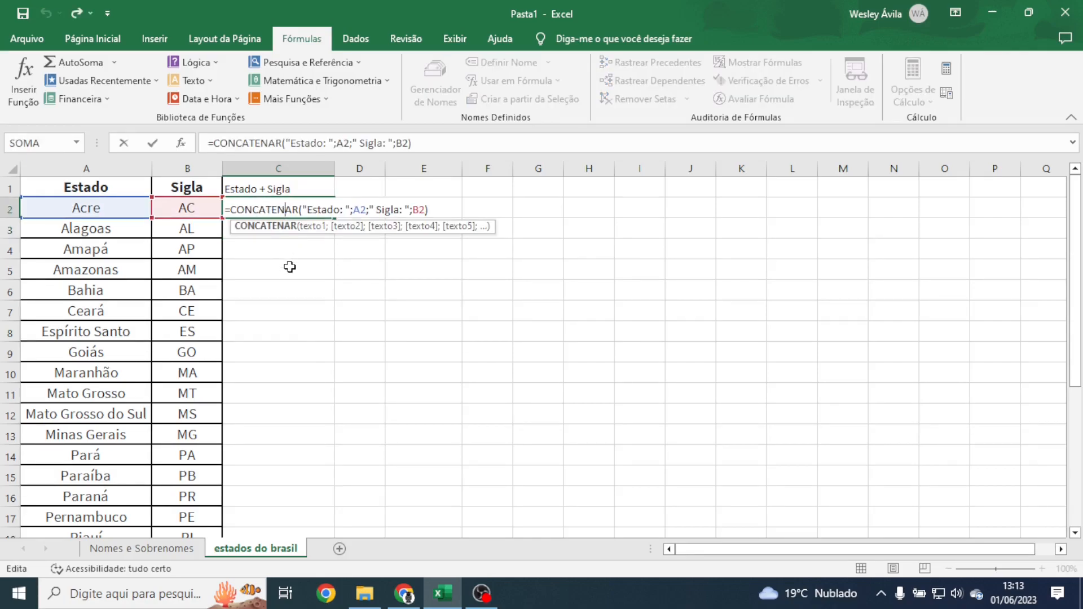
click(375, 210)
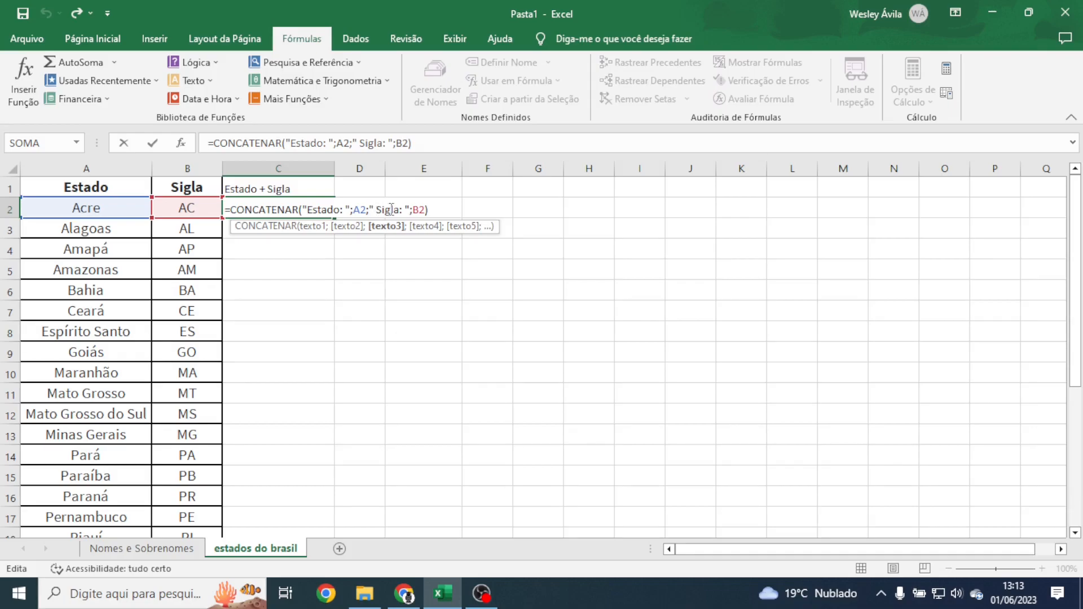
text(|)
key(Return)
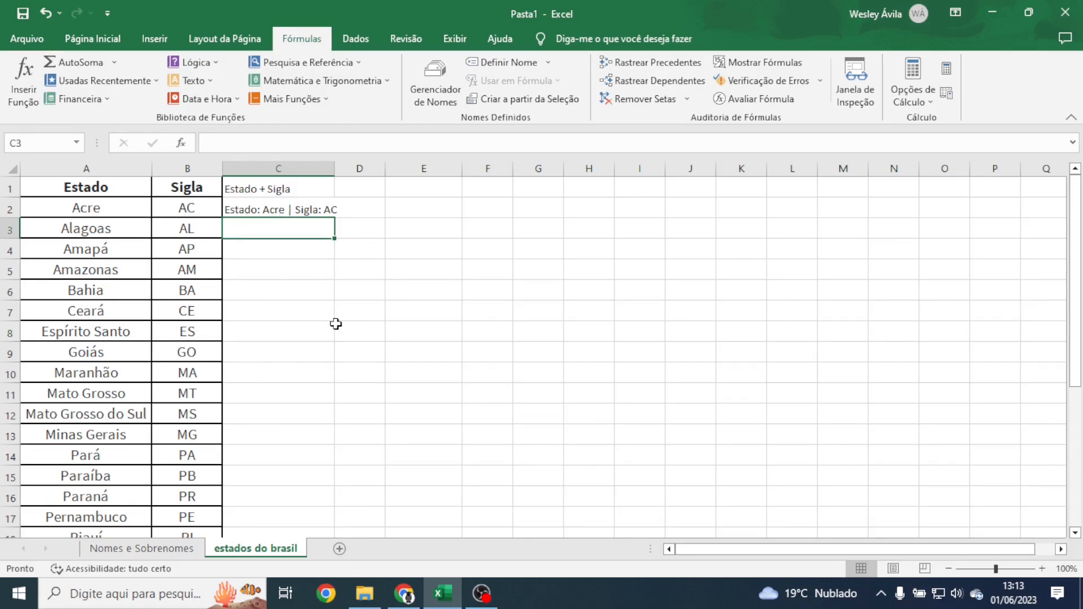
Step: Review C2's formula and auto-fit column C to 'Estado: Acre | Sigla: AC'
double_click(285, 211)
click(288, 282)
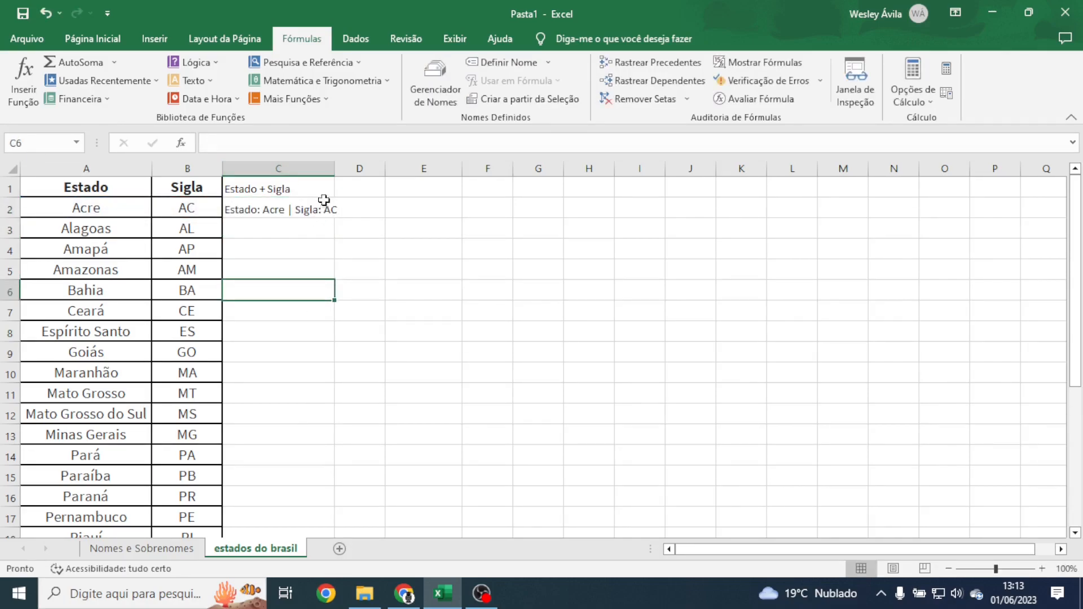
double_click(334, 169)
click(332, 209)
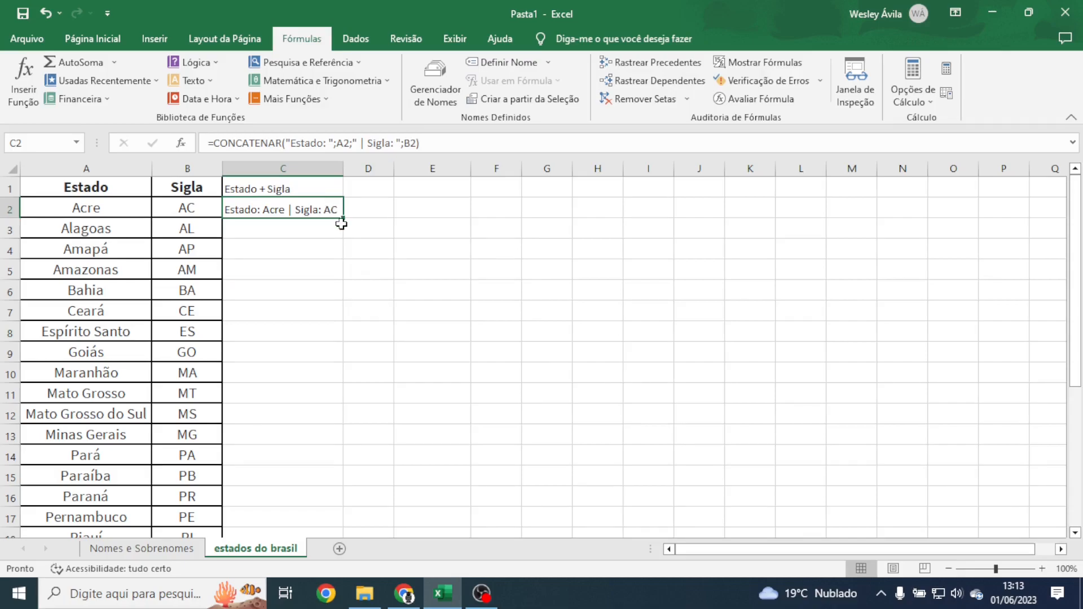
Step: Fill the Estado/Sigla formula down column C, auto-fit column C, and add sheet Planilha3
double_click(343, 219)
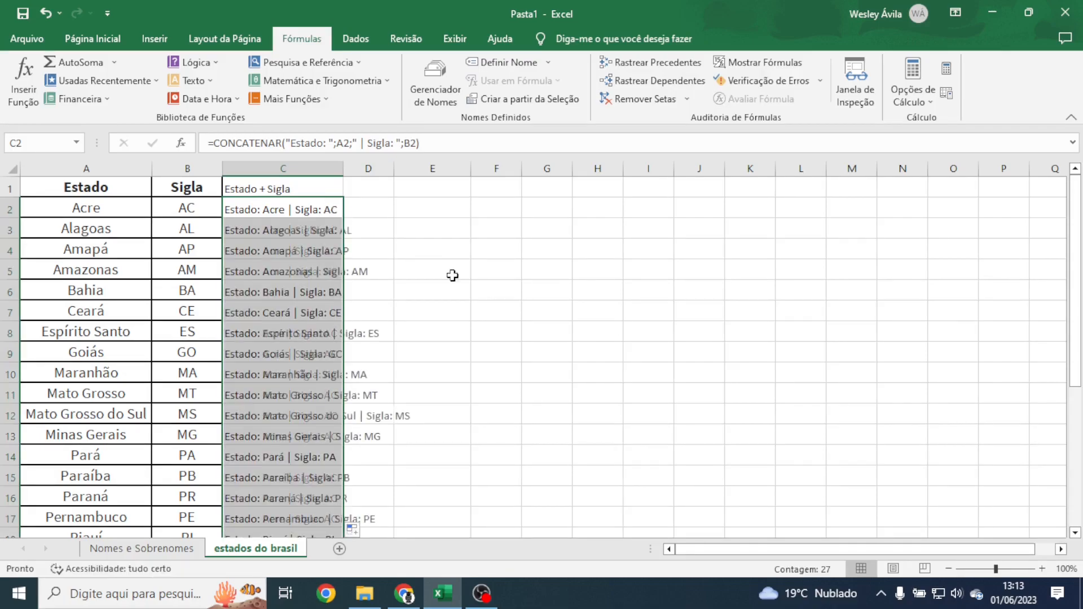
double_click(344, 169)
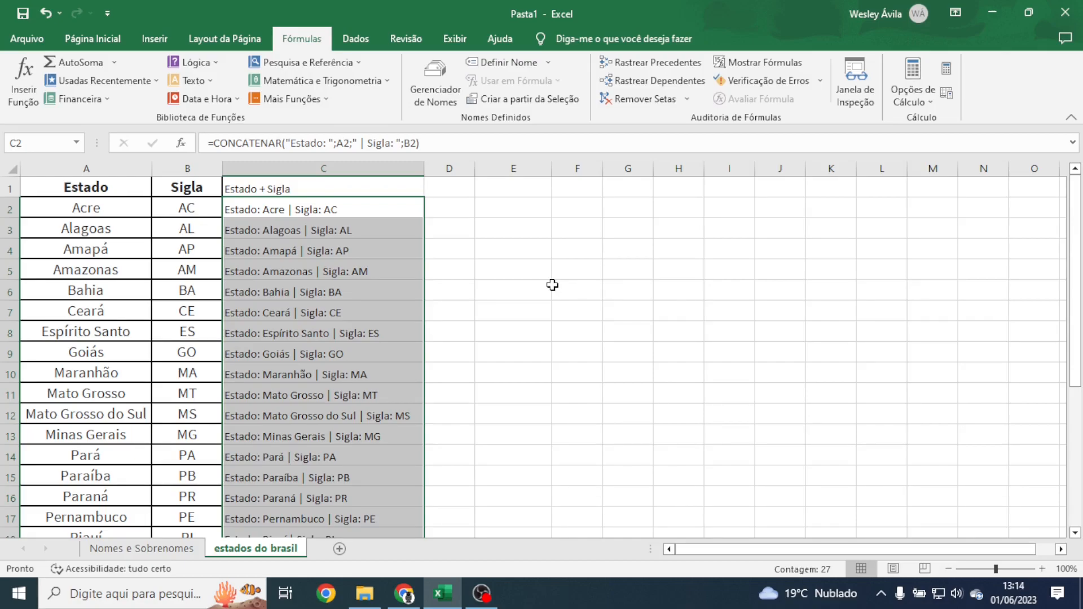
click(339, 548)
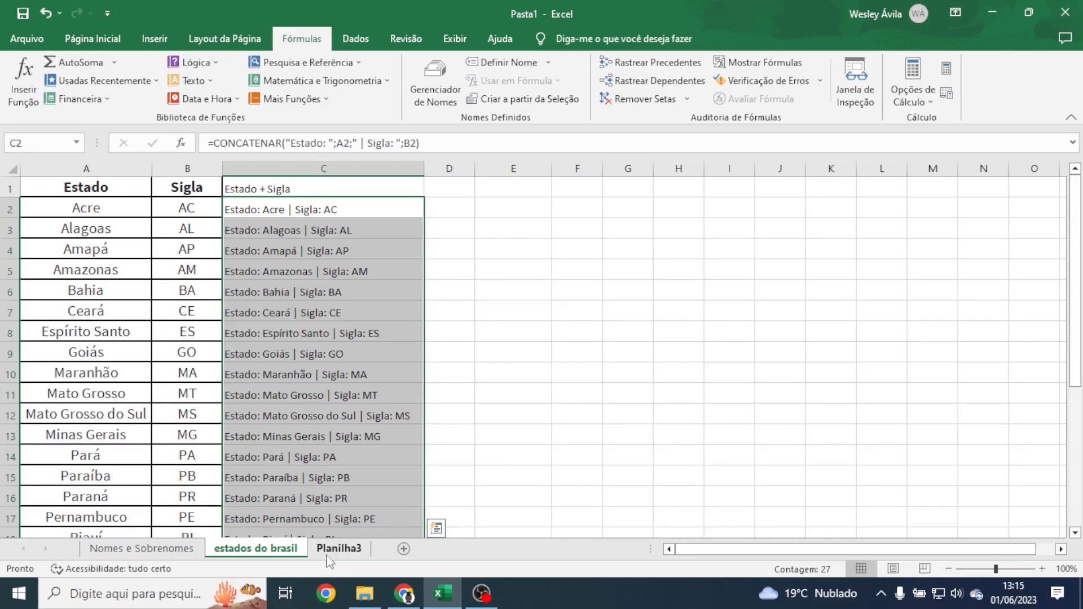
Step: On Planilha3, enter headers Nota 1, Nota 2, Nota 3, Nota 4 and Concatenar in A1:E1
click(331, 552)
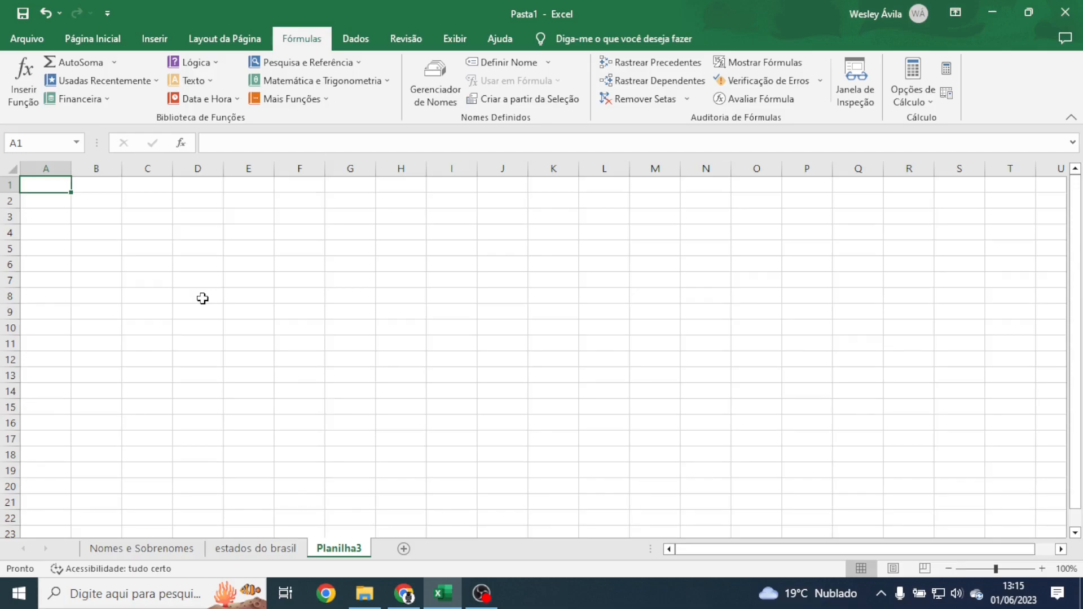
text(Nota 1)
key(Tab)
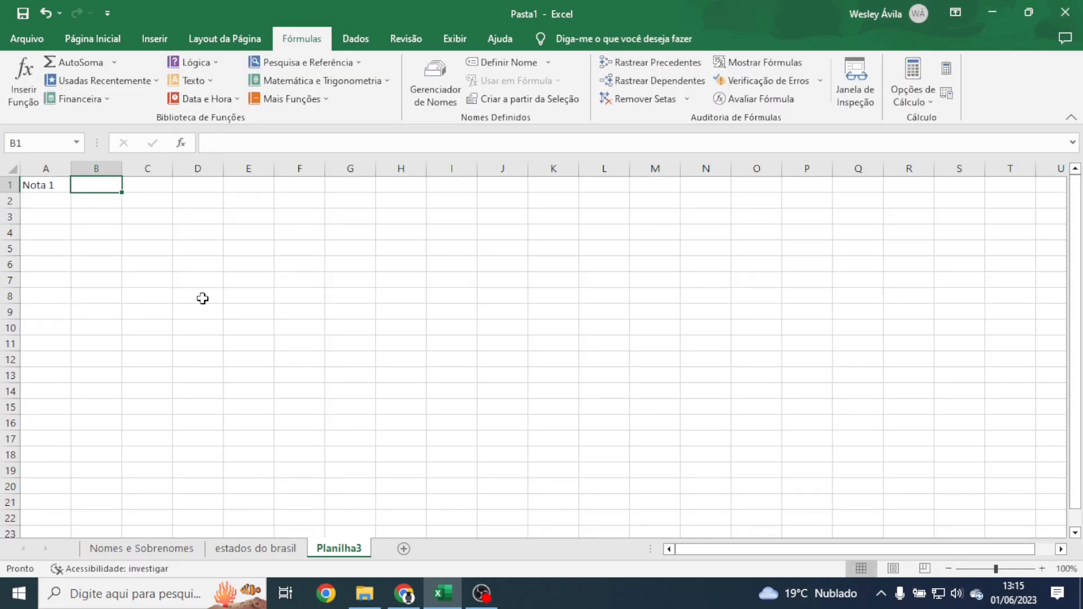
text(Nota 2)
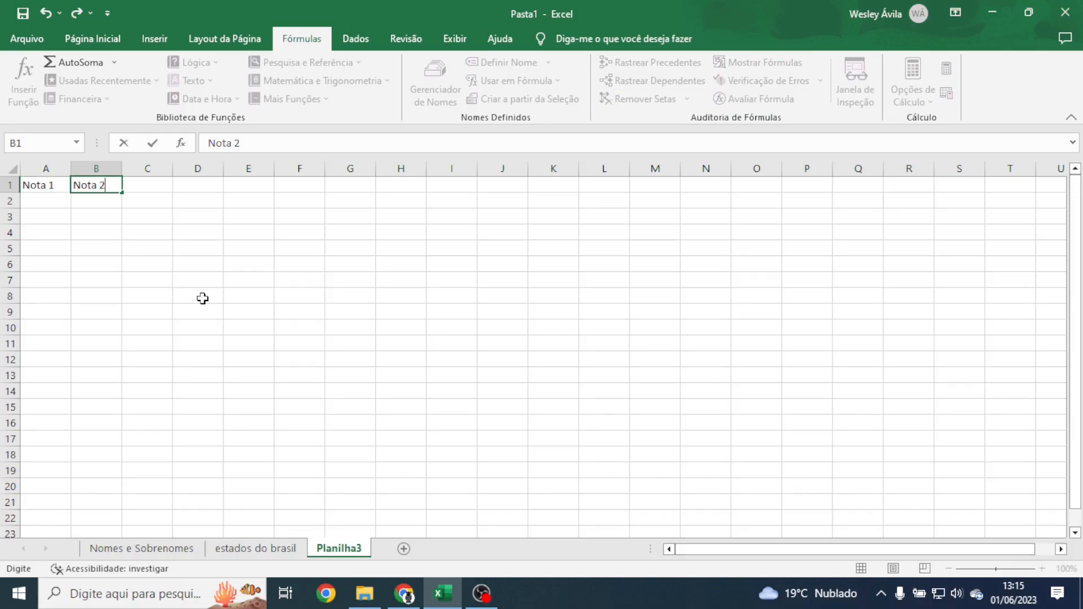
key(Tab)
text(Nota 3)
key(Tab)
text(Nota 4)
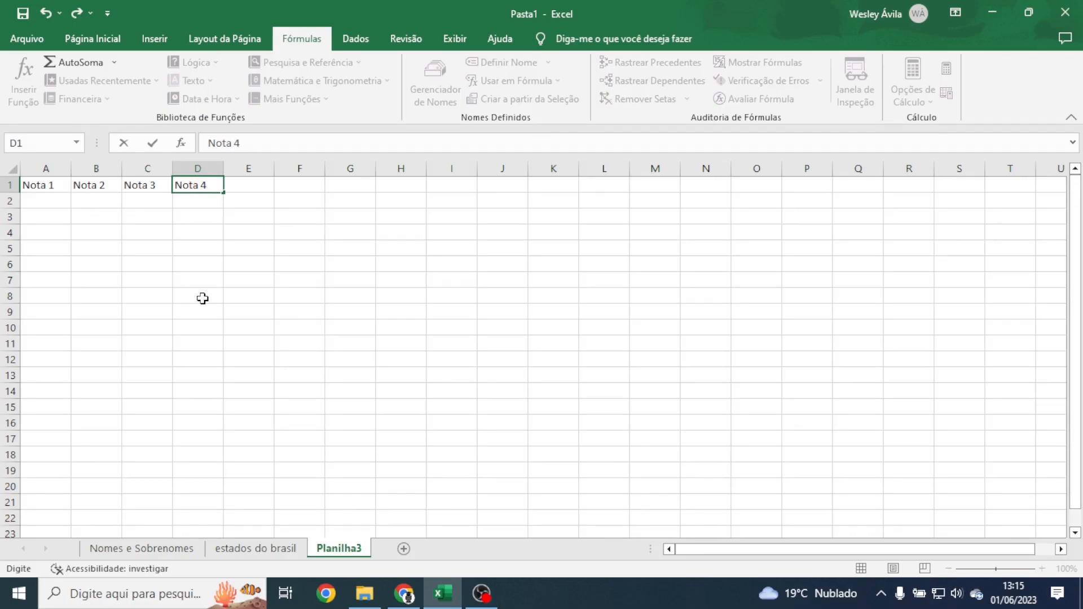
key(Tab)
text(Concatean)
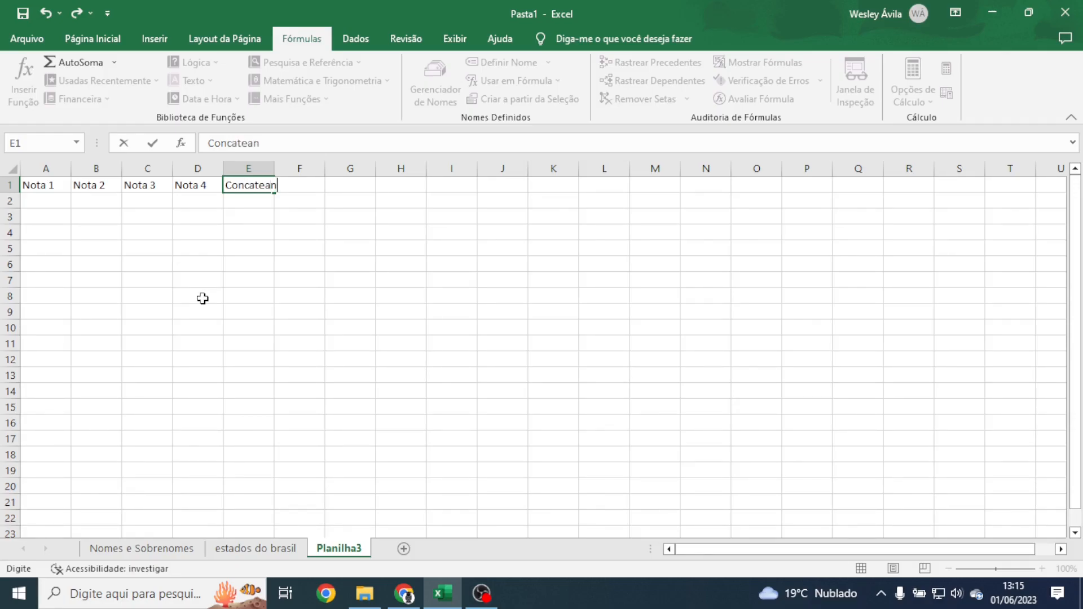
key(BackSpace)
text(nar)
key(Tab)
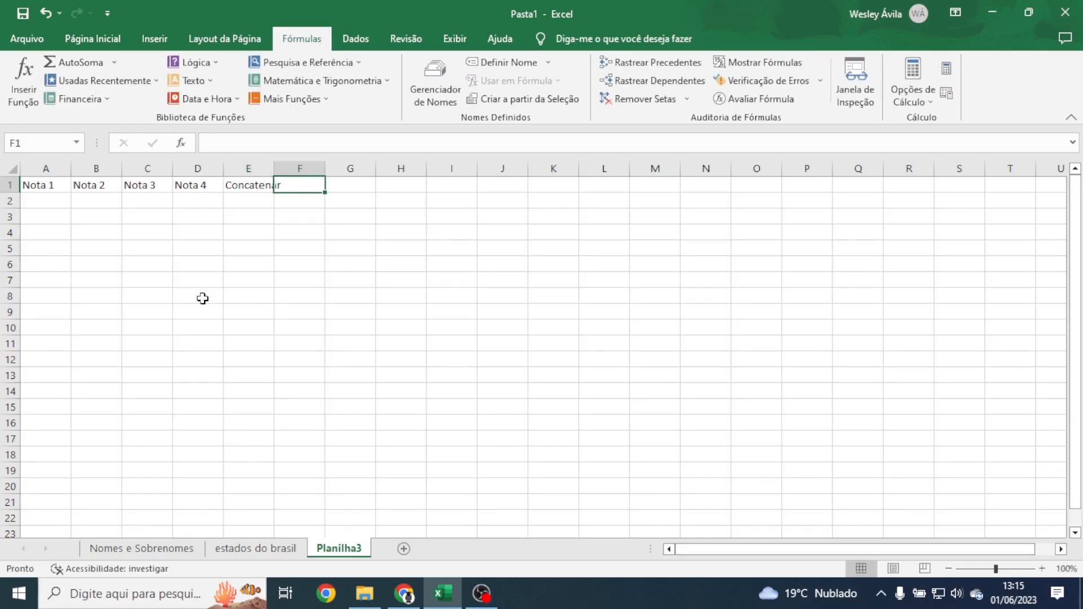
Step: Enter row 2 grades 7,5, 10,0, 8,5 and 9,0 in A2:D2
key(Return)
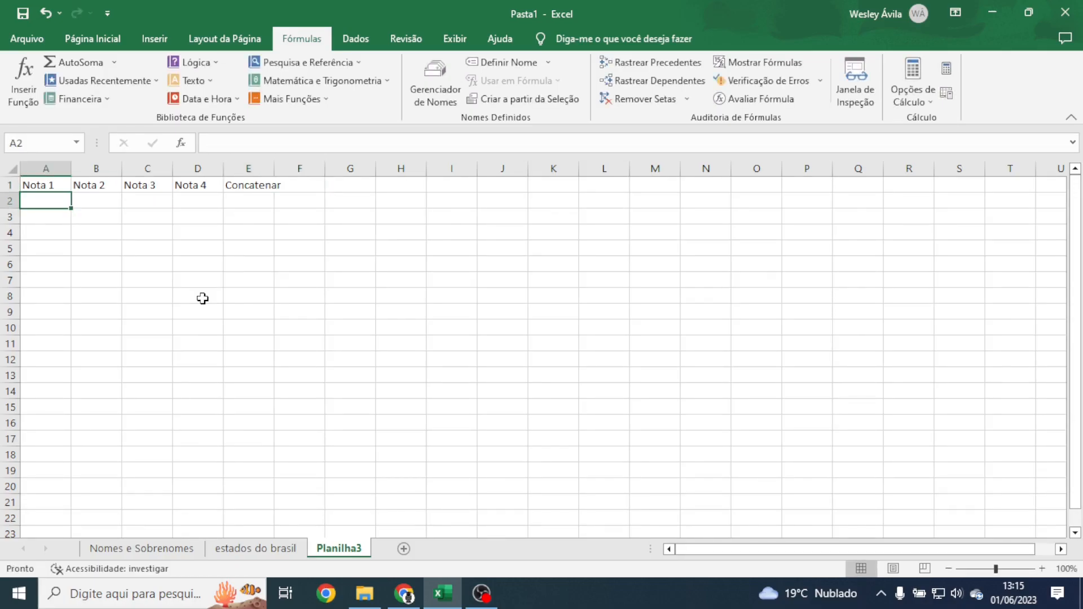
text(7,5)
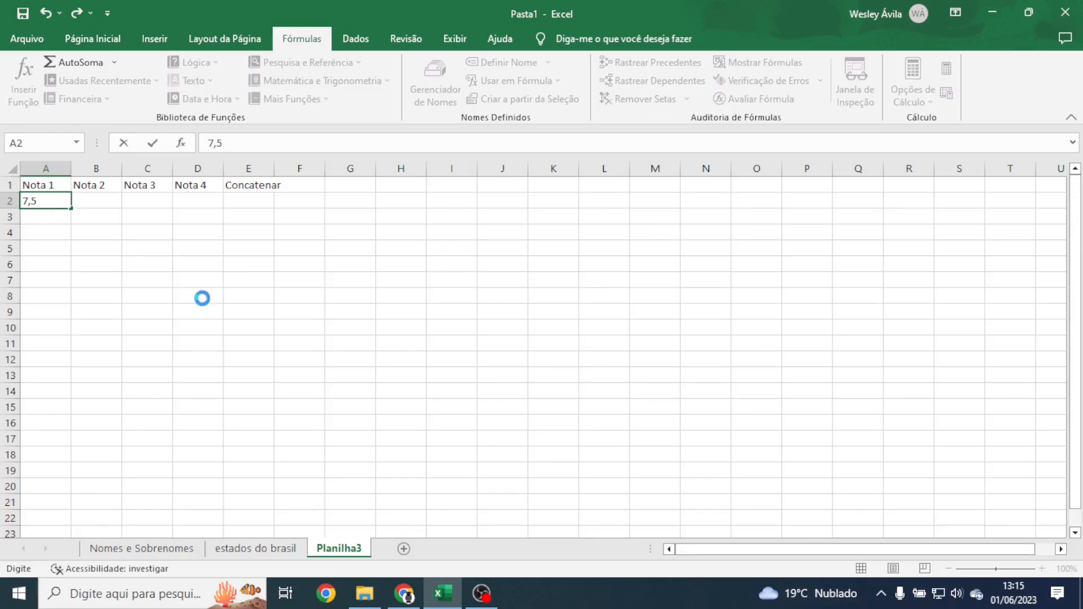
key(Tab)
text(10,0)
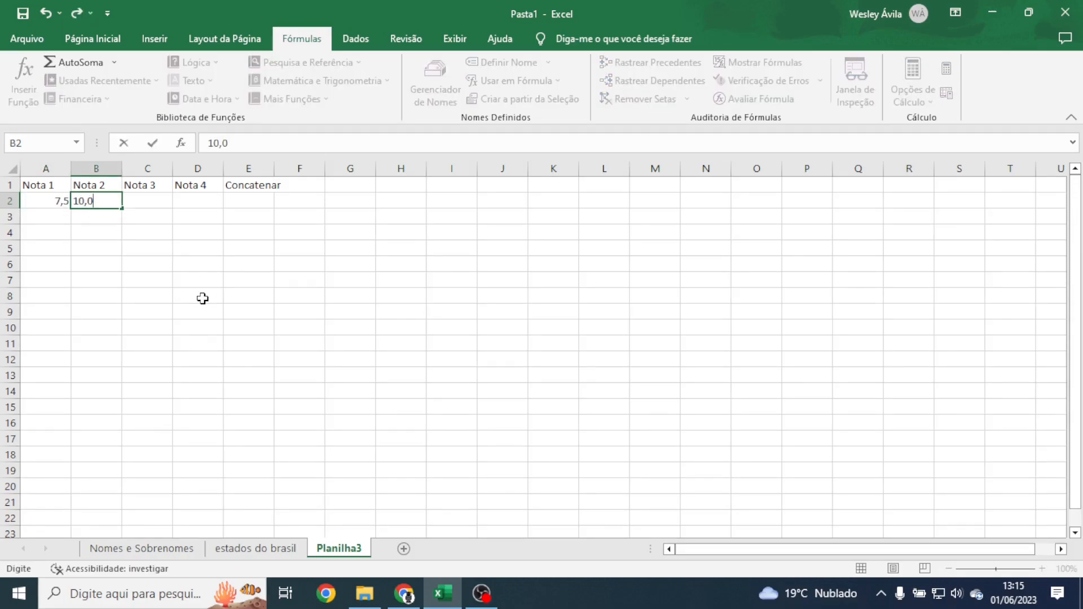
key(Tab)
text(8,5)
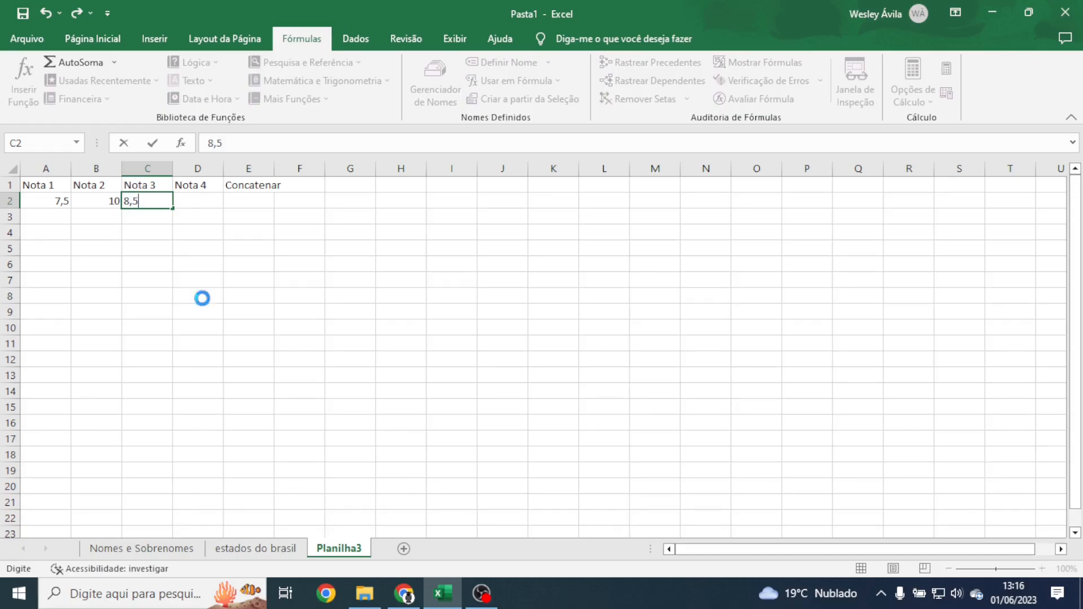
key(Tab)
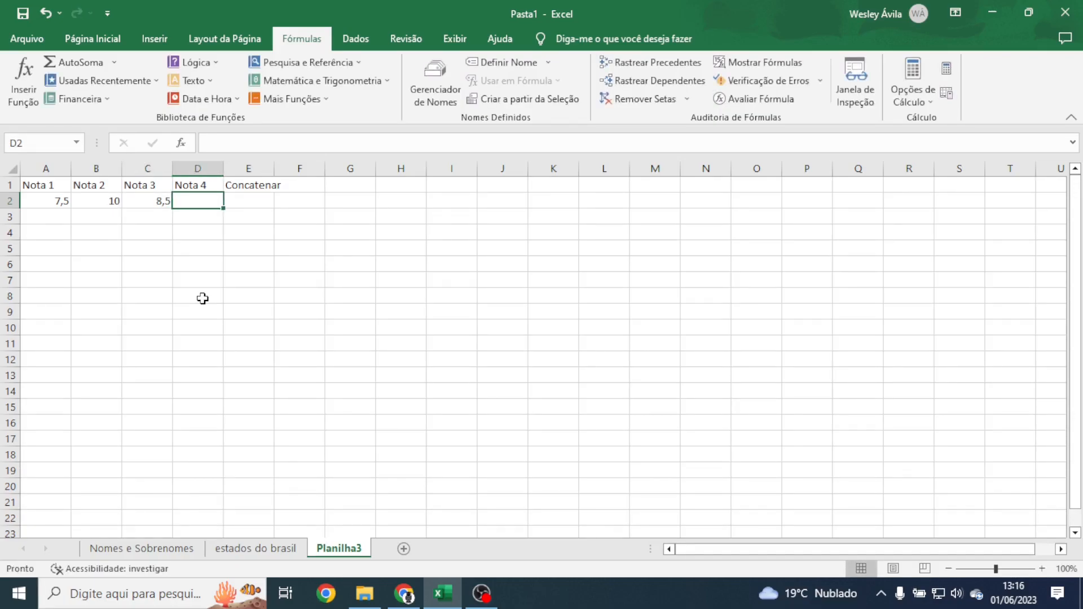
text(9,0)
key(Return)
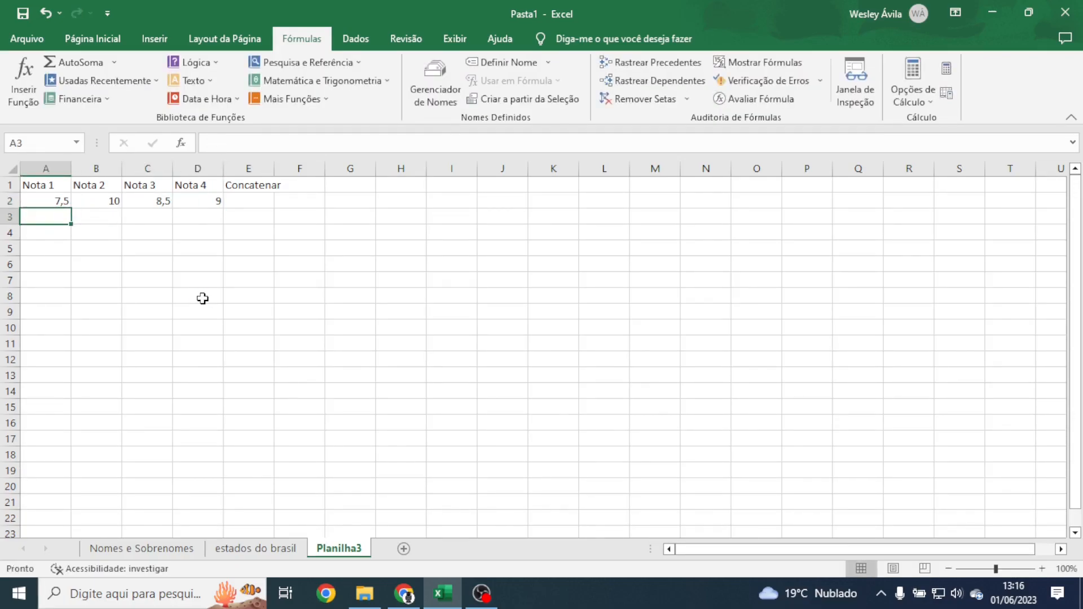
Step: Enter grades 6,0, 7,5, 9,0, 8,5 in row 3 and 10,0, 10,0, 8,5, 7,5 in row 4
text(6,)
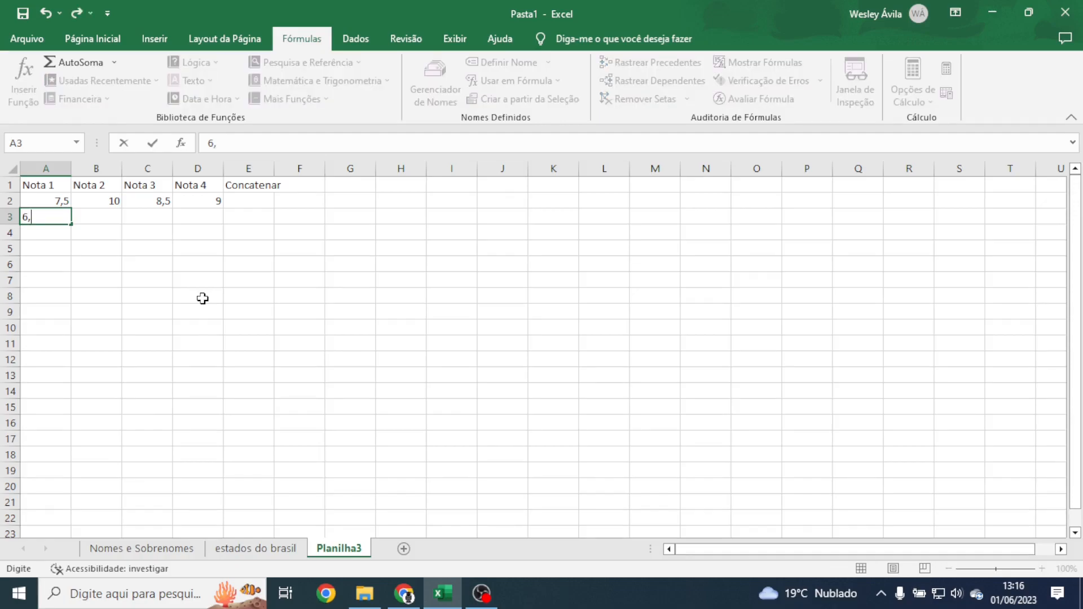
text(0)
key(Tab)
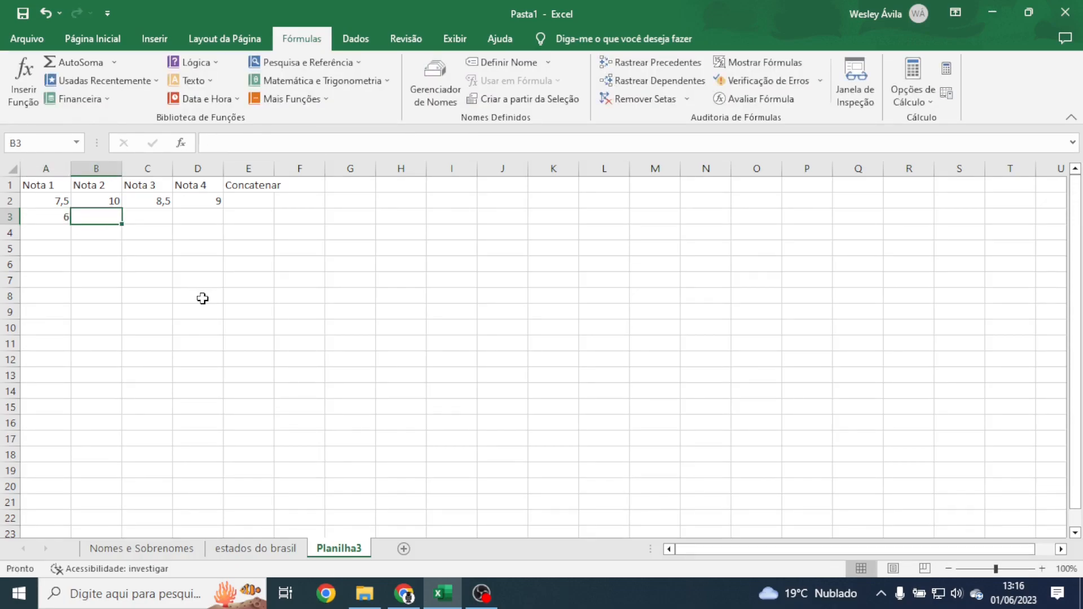
text(7,5)
key(Tab)
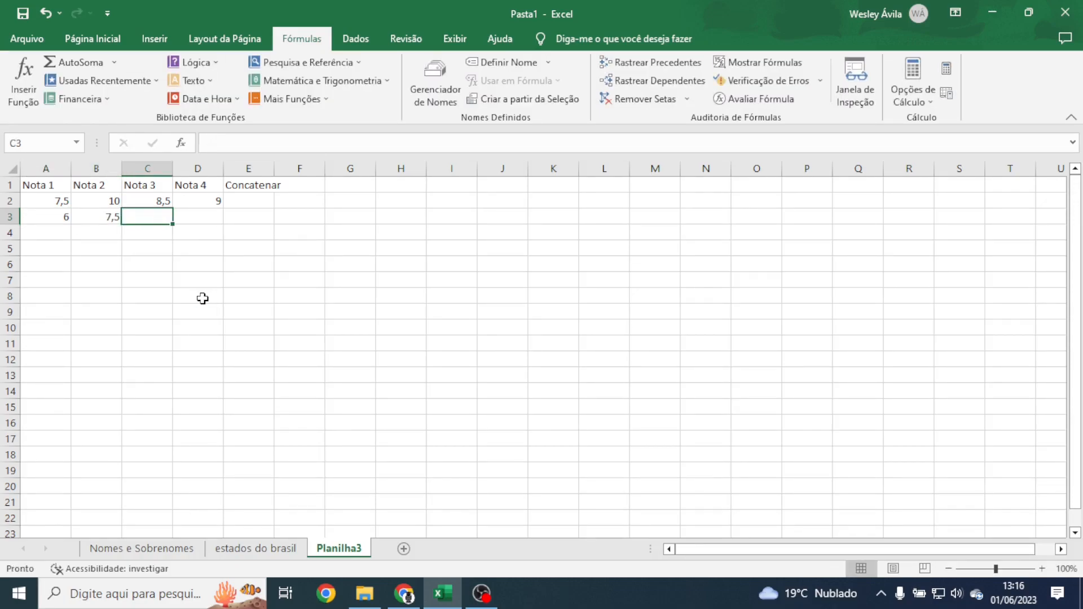
text(9,0)
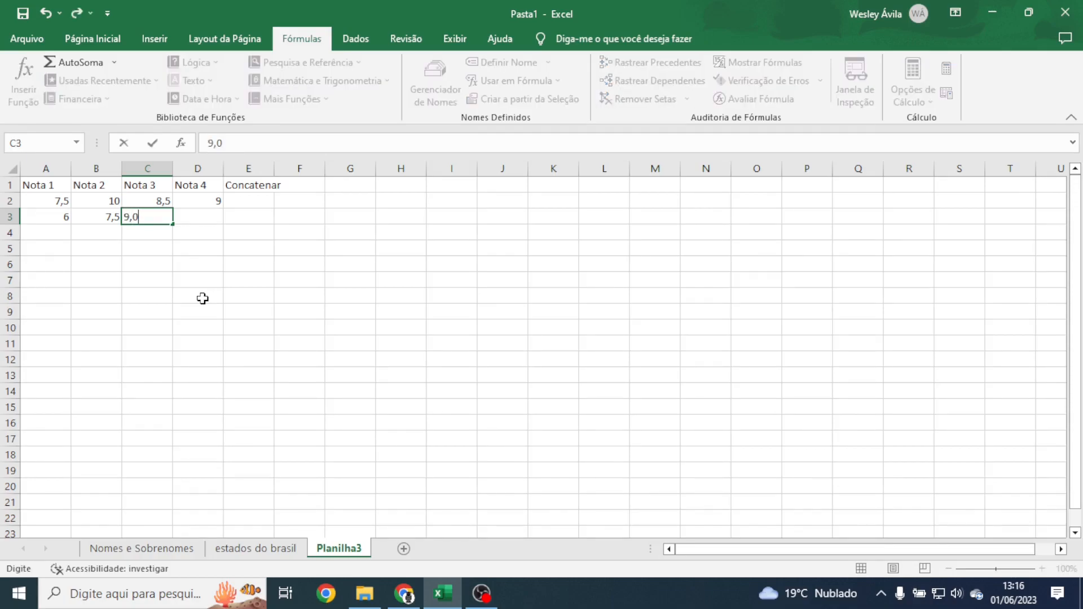
key(Tab)
text(8,5)
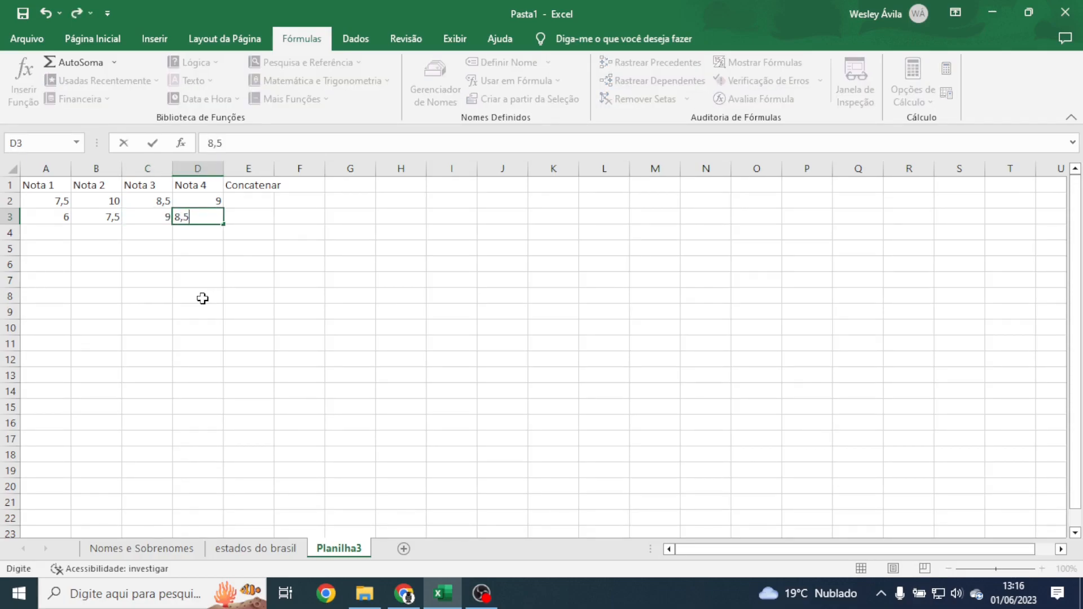
key(Return)
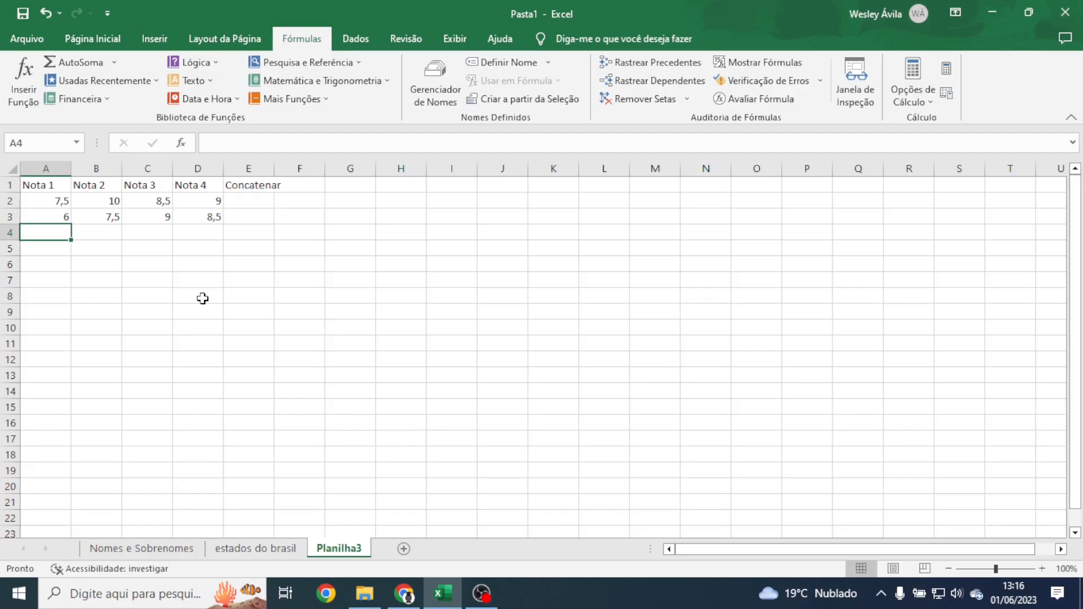
text(10,0)
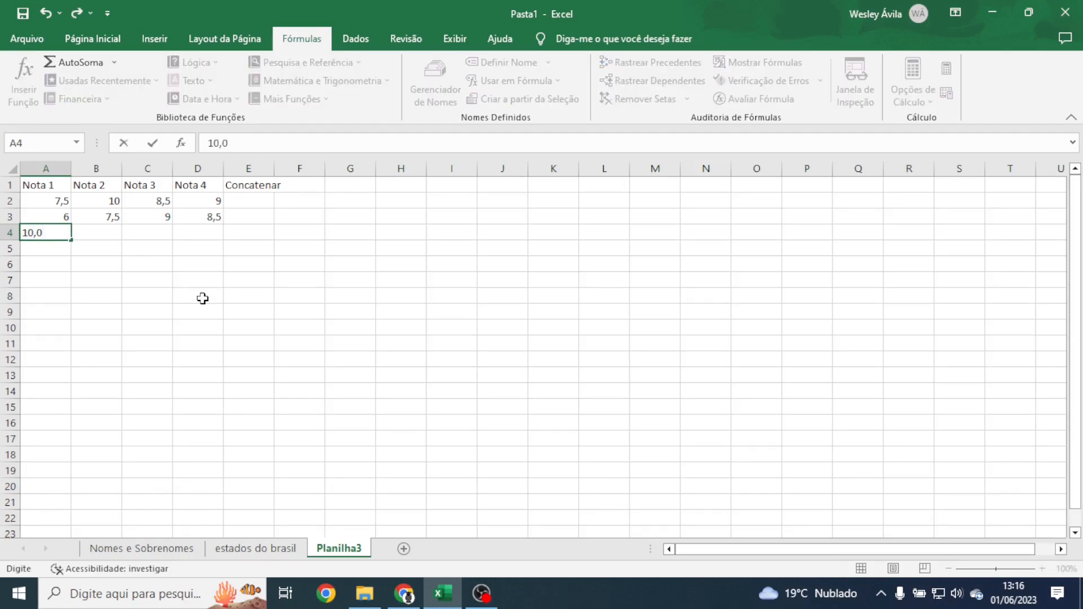
key(Tab)
text(10,)
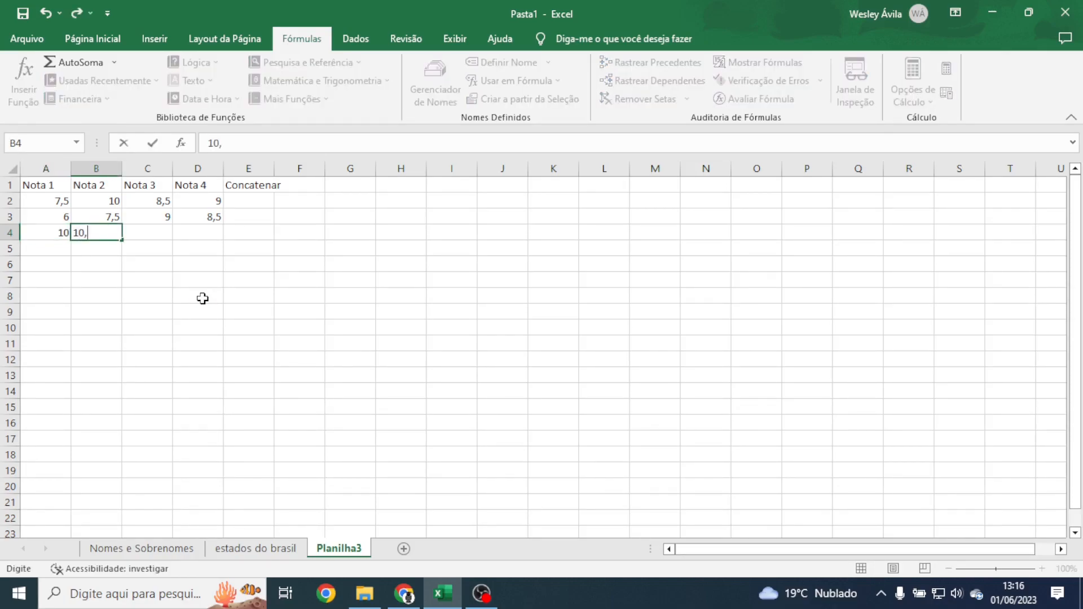
text(0)
key(Tab)
text(8,5)
key(Tab)
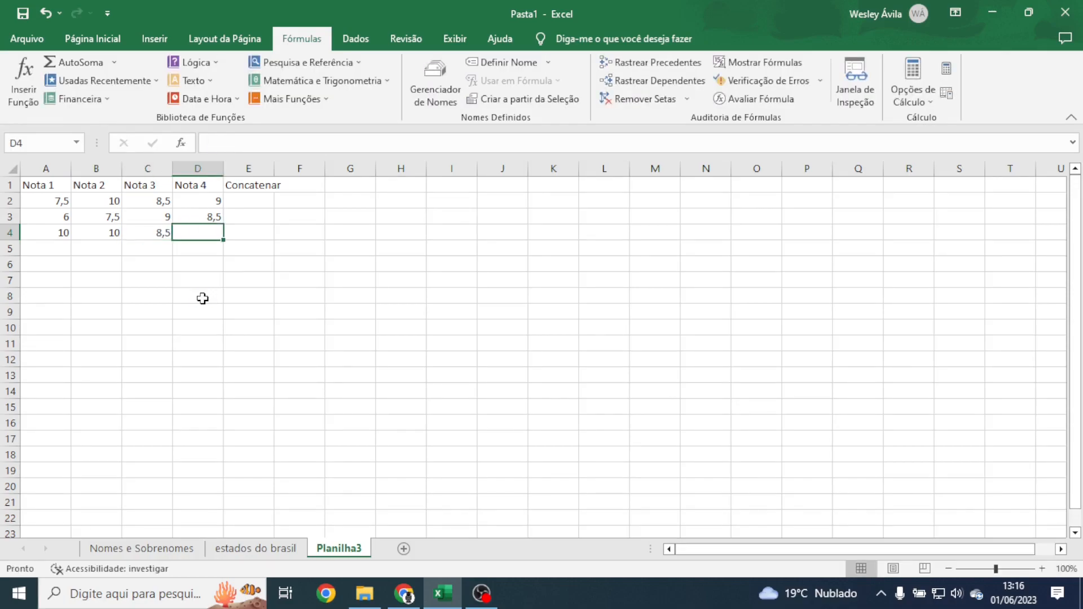
text(7,5)
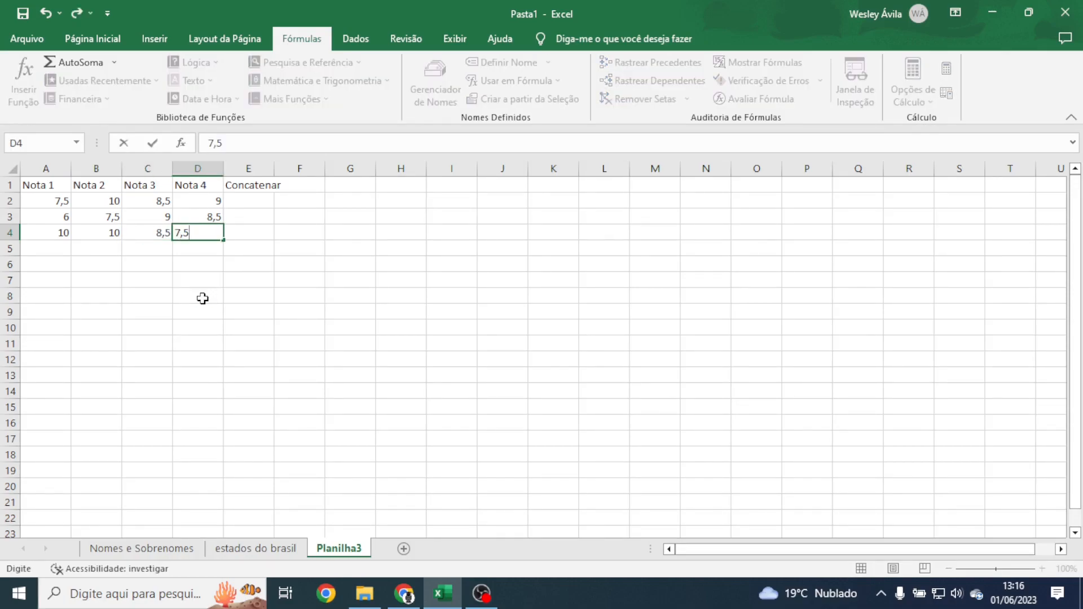
key(Tab)
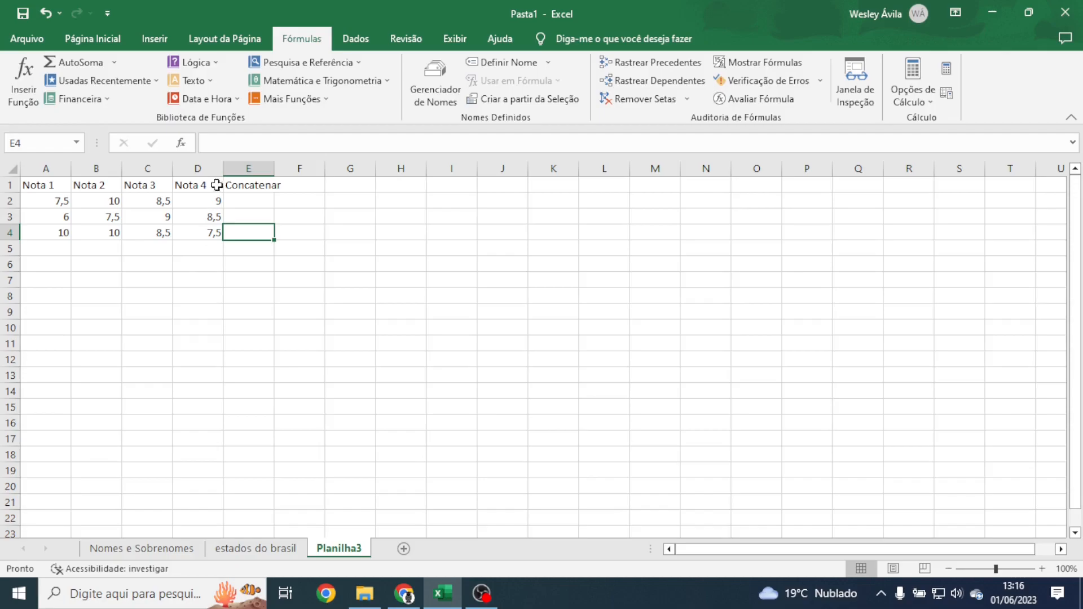
Step: Auto-fit column E and enter =MÉDIA(A2:D2) in E2, giving 8,75
double_click(274, 168)
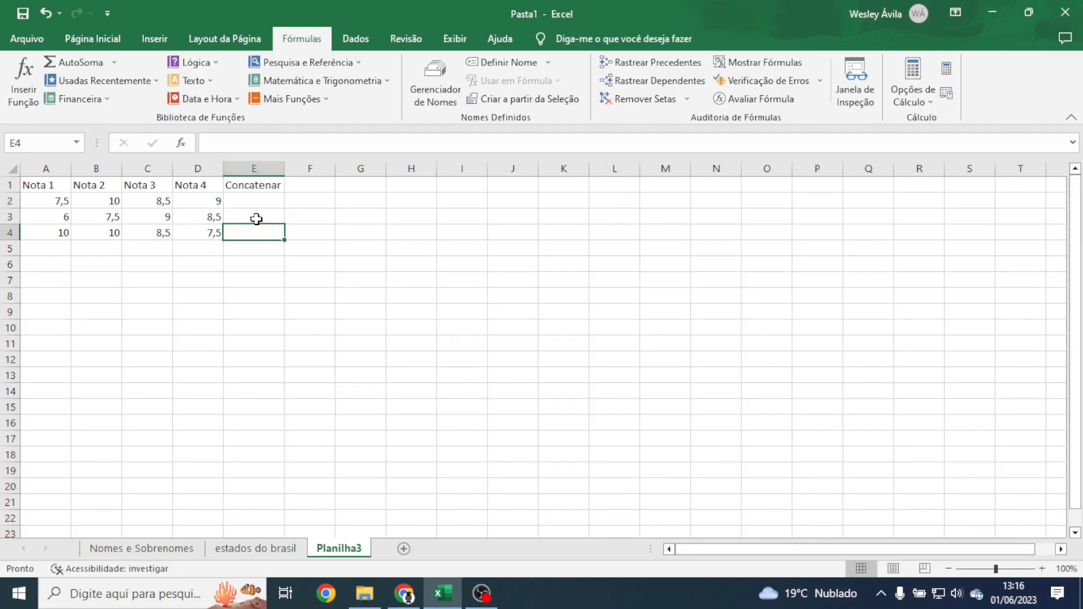
click(229, 183)
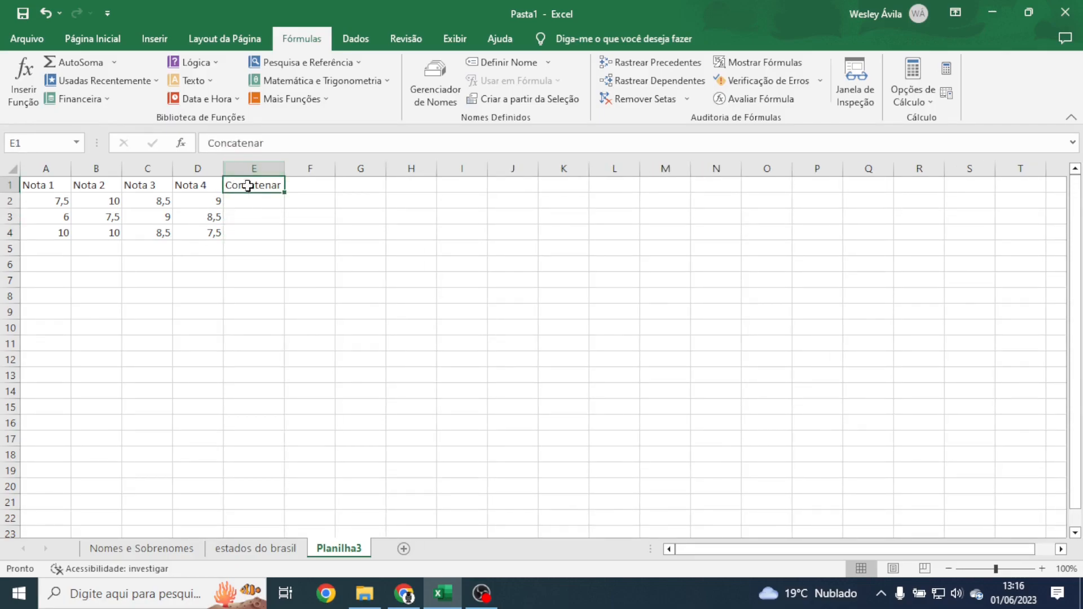
click(245, 200)
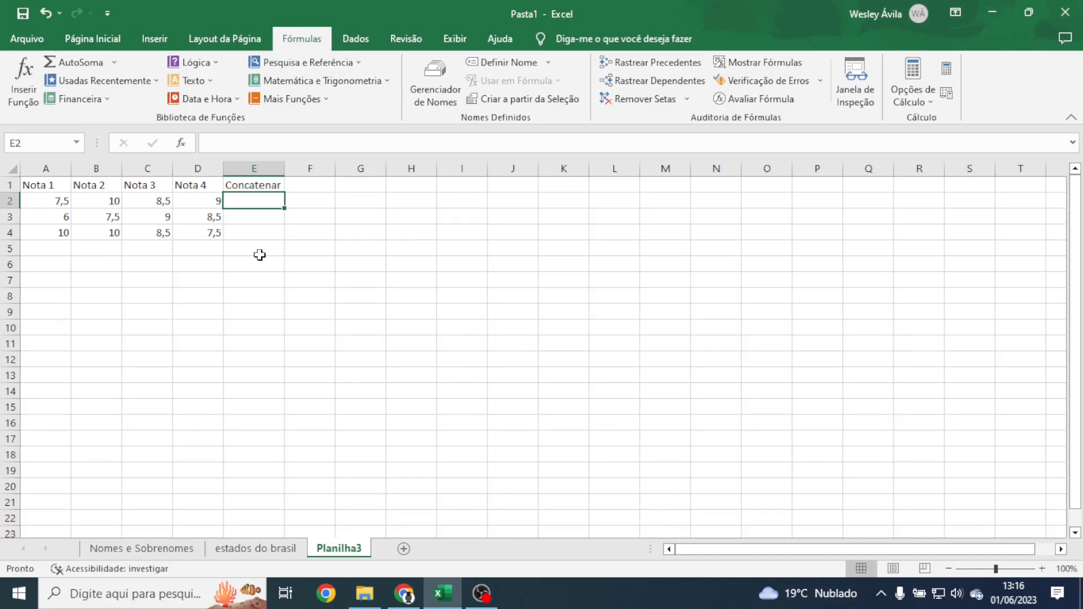
text(méd)
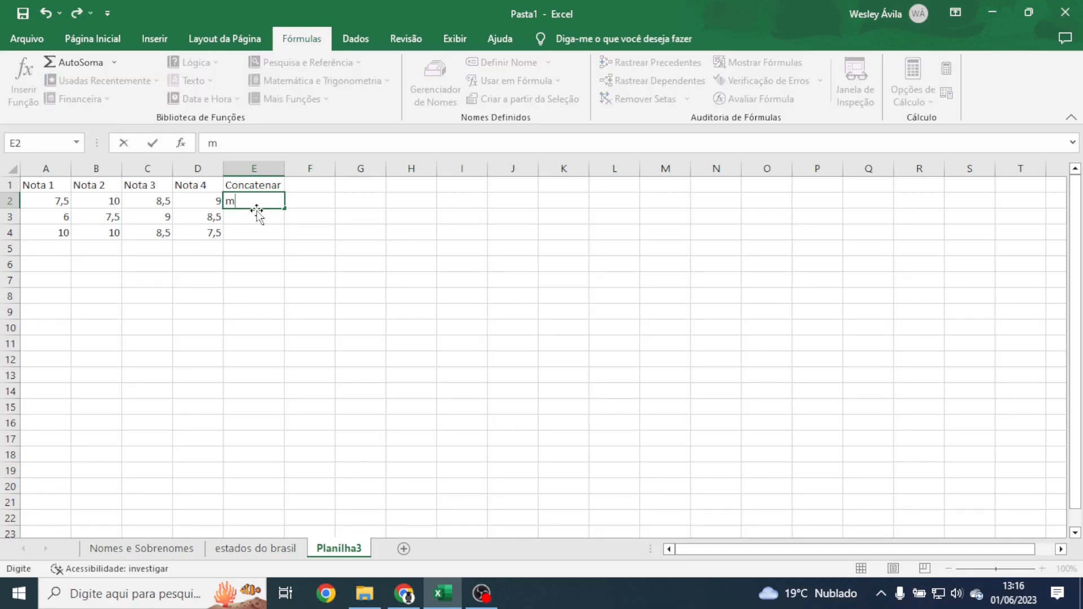
key(BackSpace)
key(BackSpace)
key(BackSpace)
text(=médi)
double_click(258, 218)
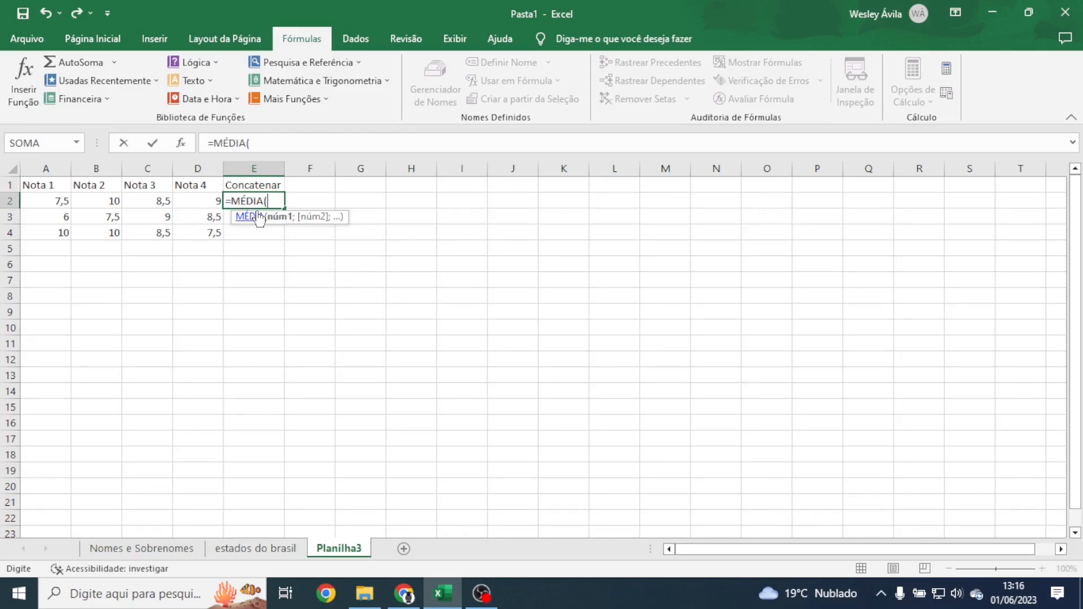
drag(54, 201, 181, 201)
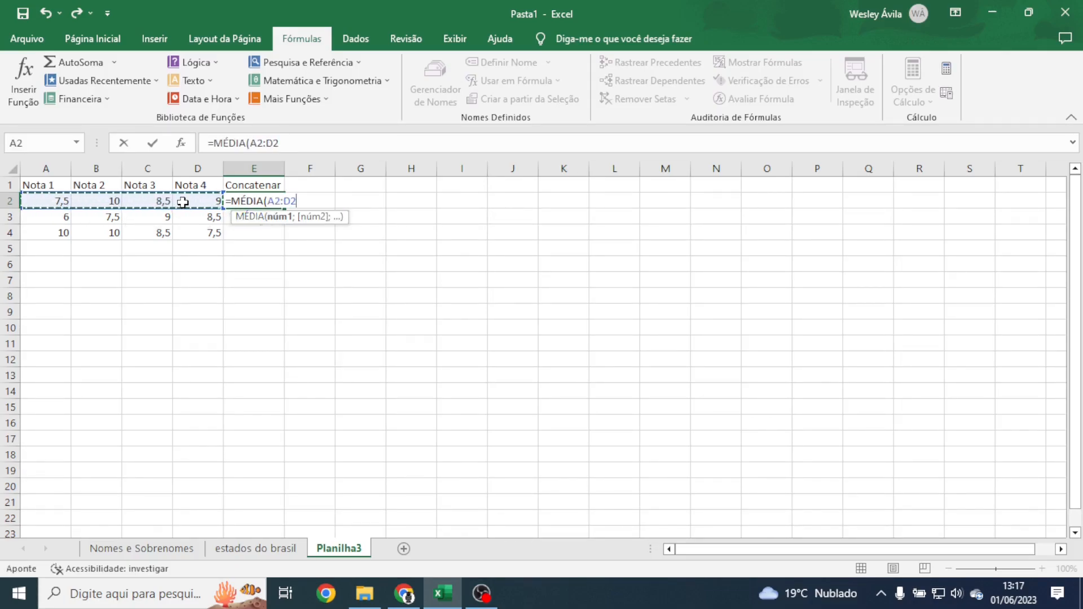
drag(60, 201, 228, 196)
text())
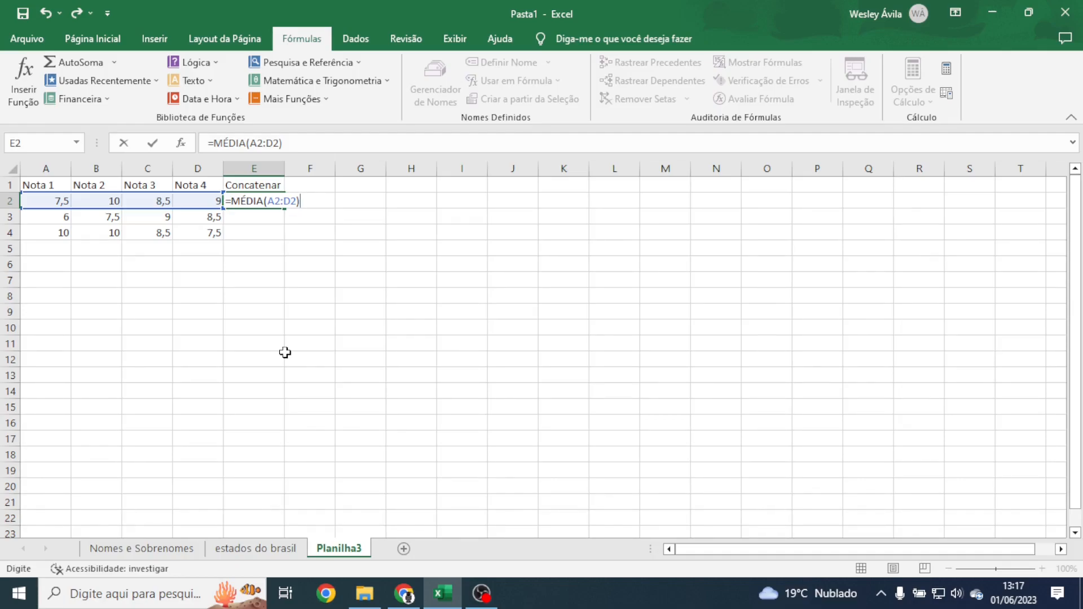
key(Return)
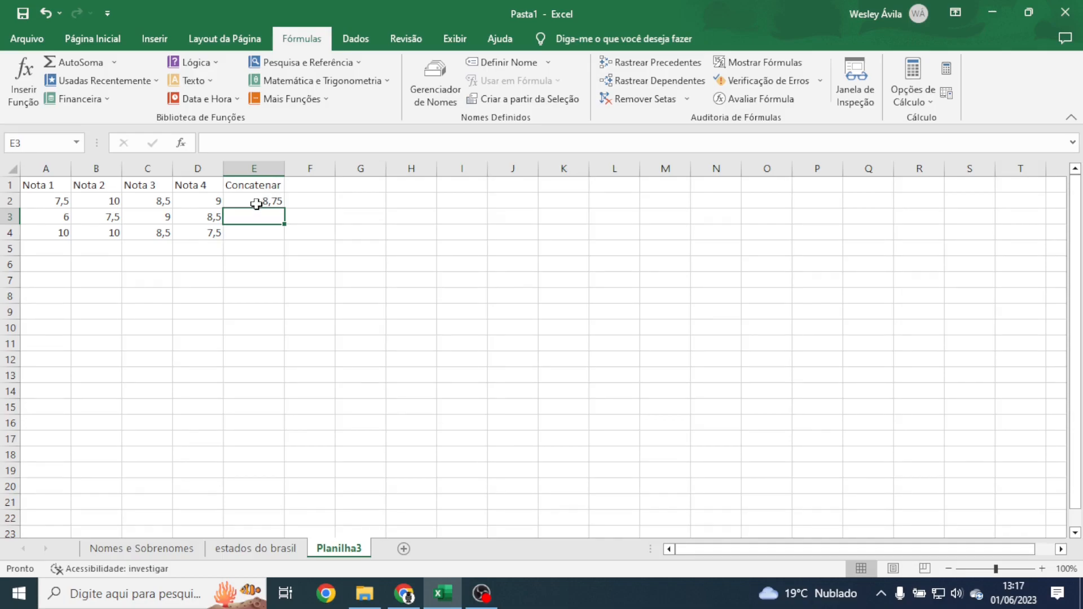
click(257, 203)
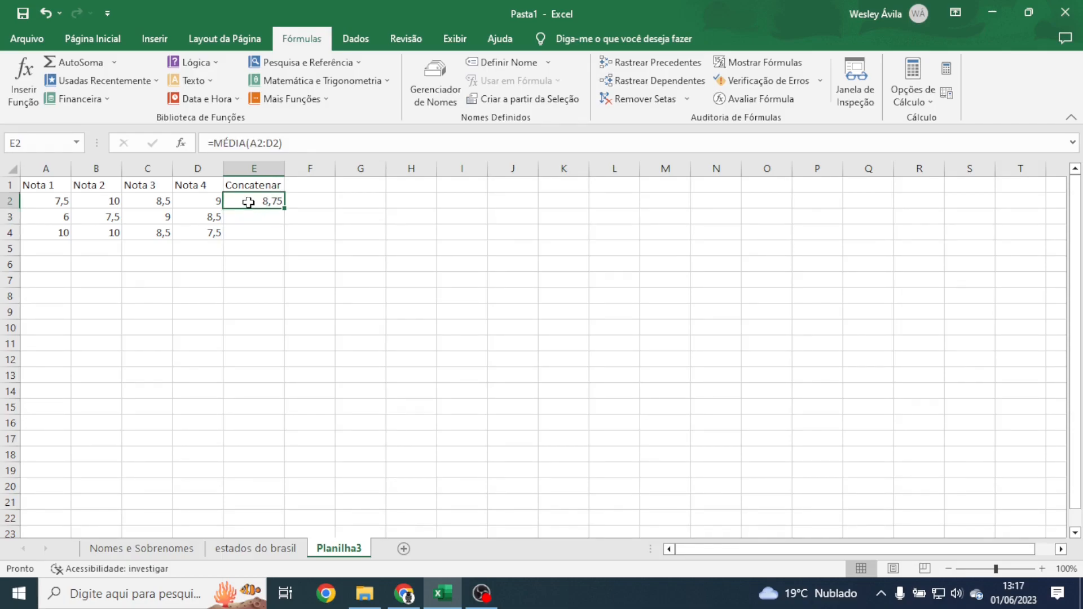
Step: Reopen E2's =MÉDIA(A2:D2) formula and confirm it unchanged
double_click(263, 202)
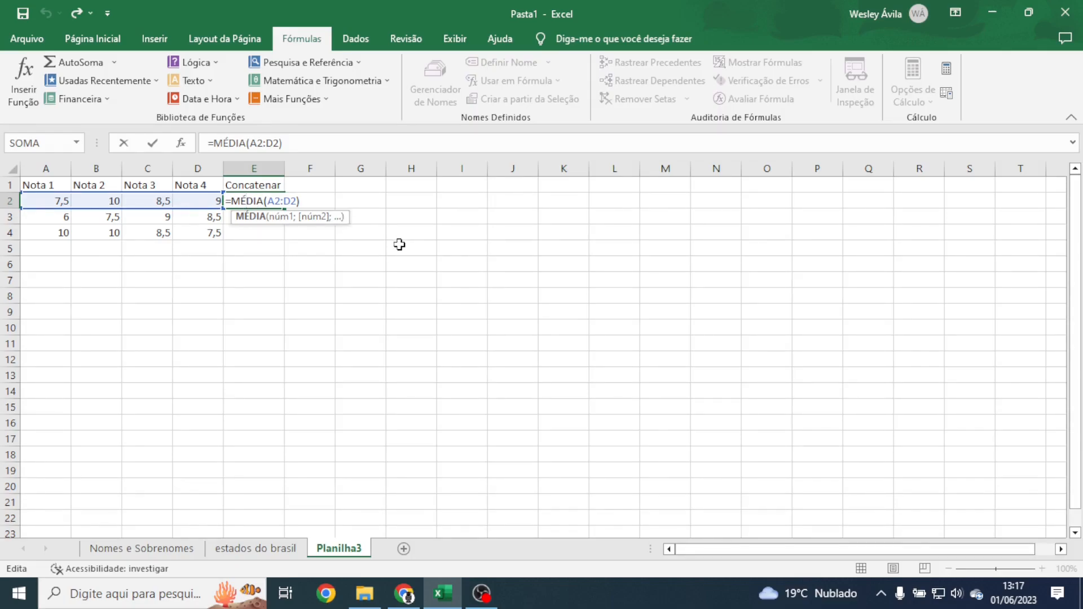
key(Return)
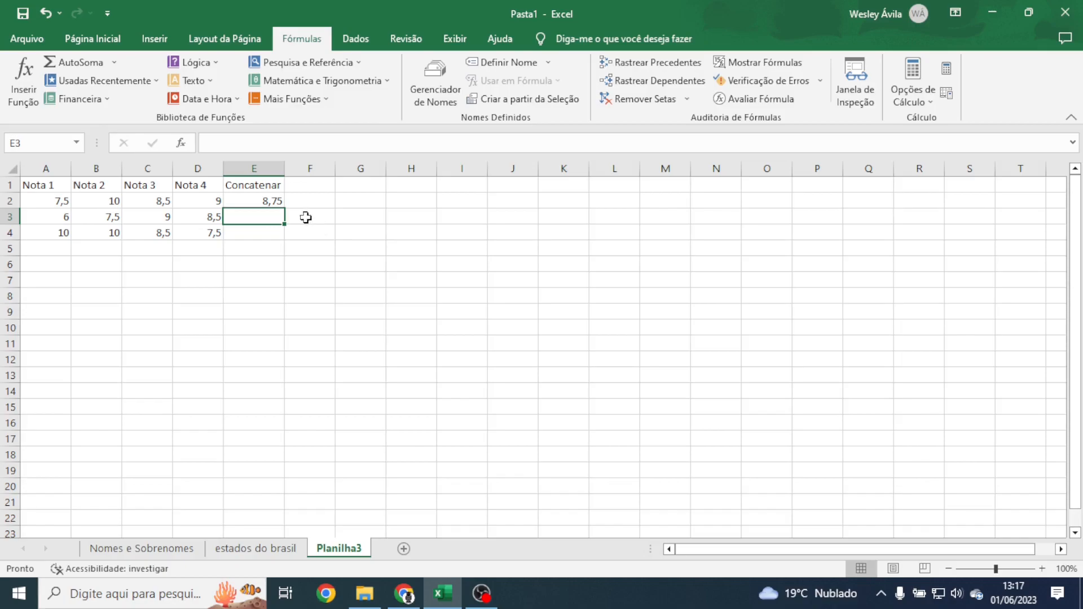
double_click(266, 202)
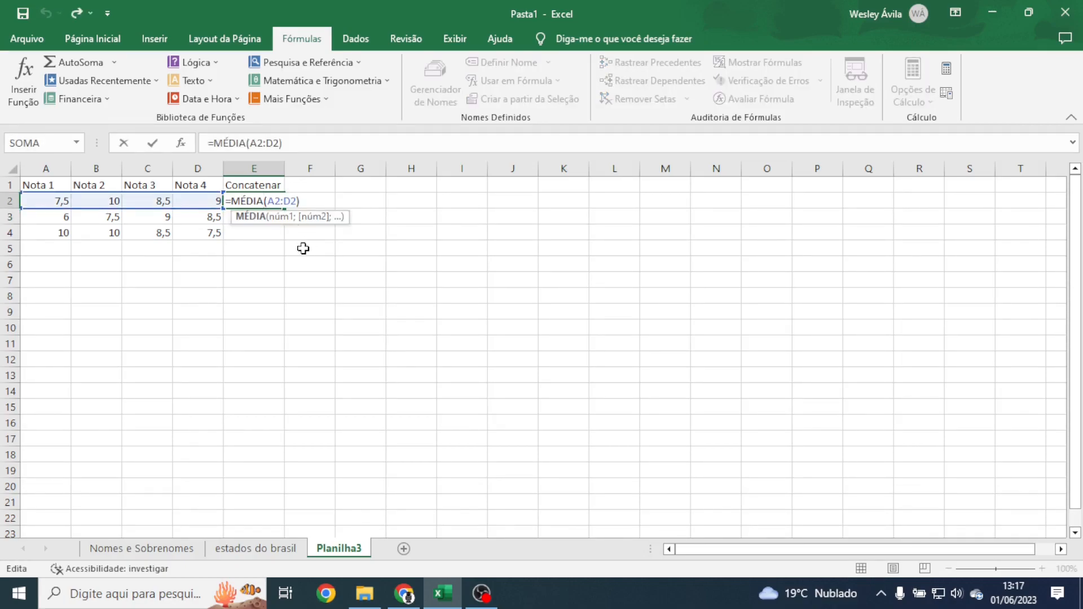
key(Return)
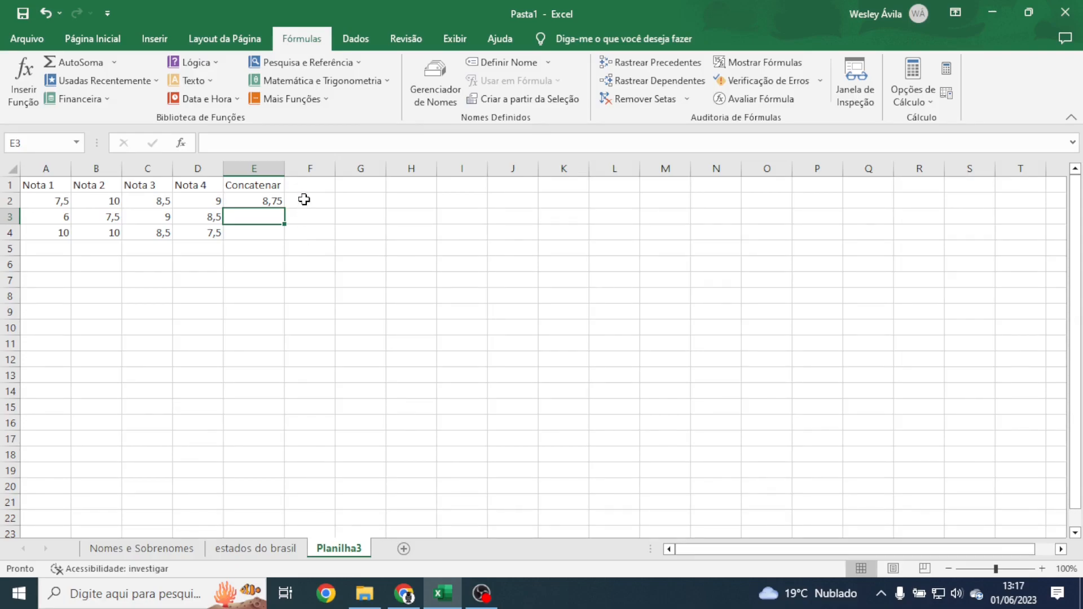
Step: Type the test label 'média: 8,75' in F2 and auto-fit column F
click(303, 201)
text(média:)
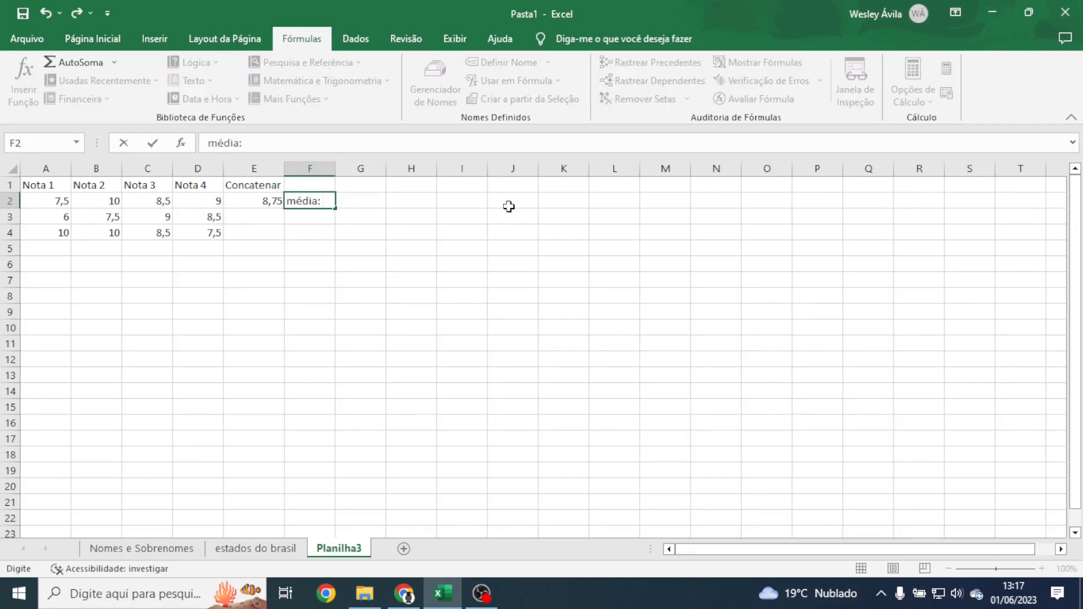
text(8,75)
key(Return)
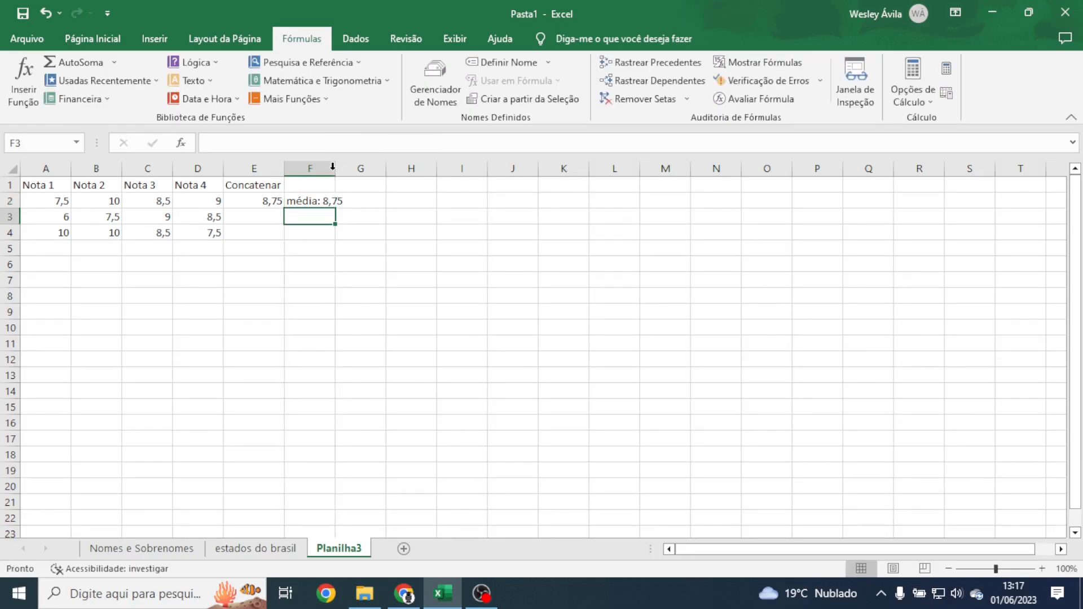
double_click(335, 168)
Step: Delete the test text from F2 and return to cell E2
click(311, 198)
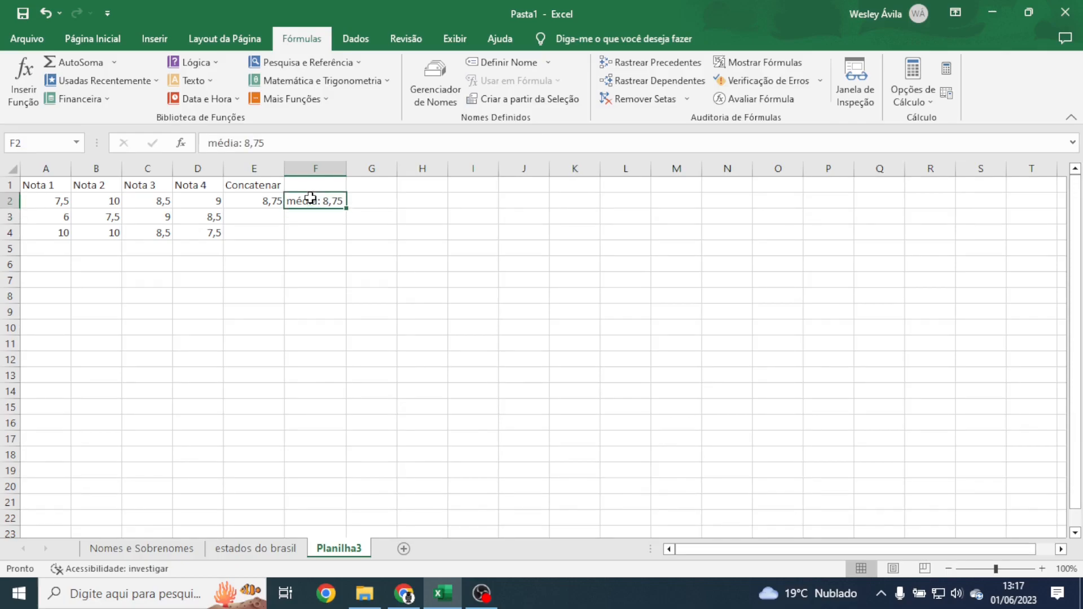
key(Delete)
click(389, 230)
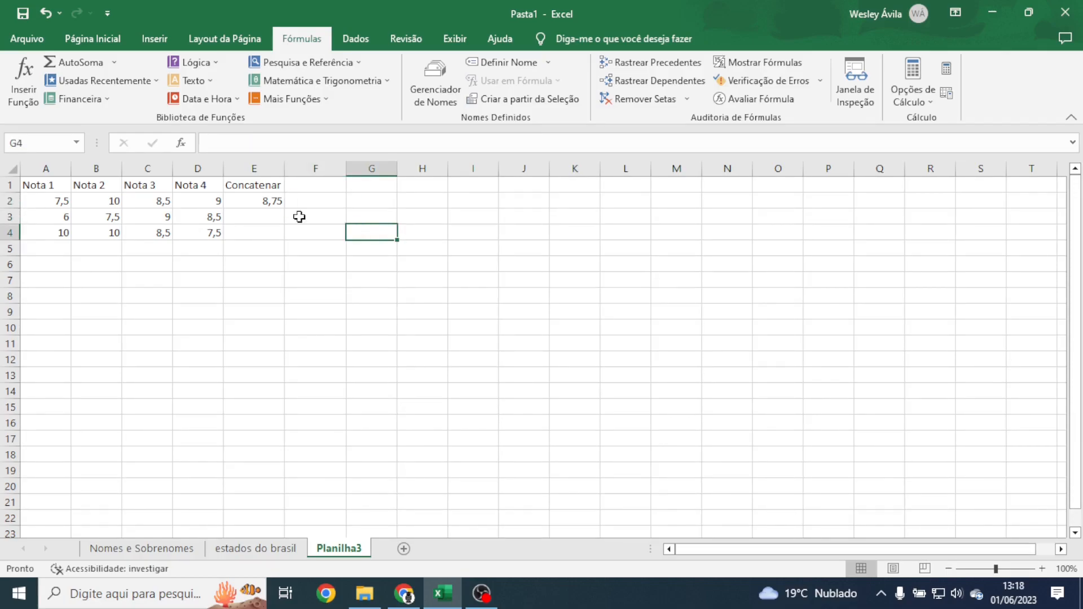
click(237, 220)
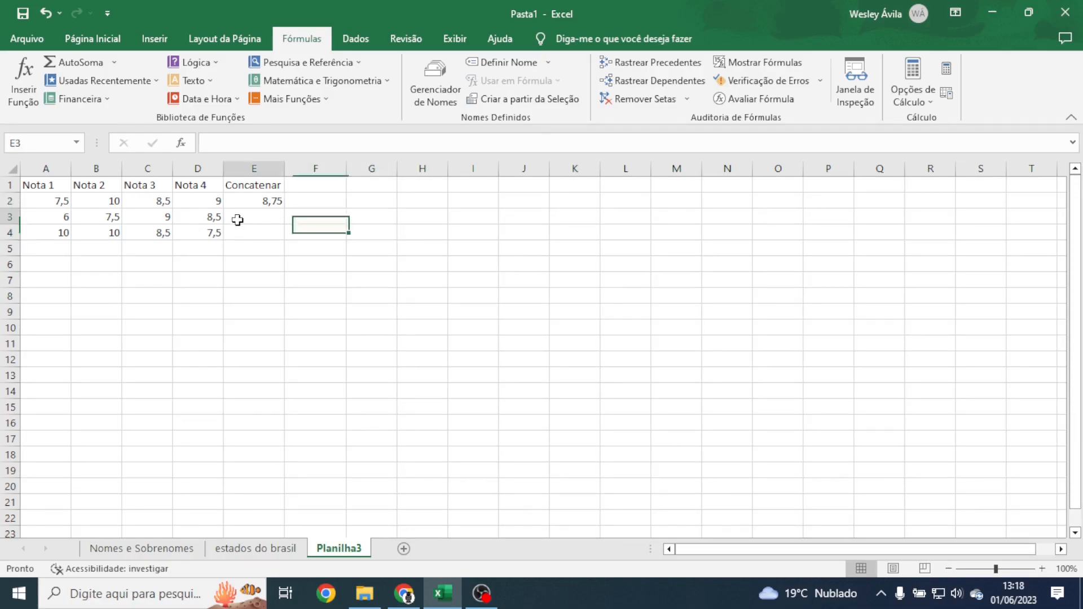
click(286, 269)
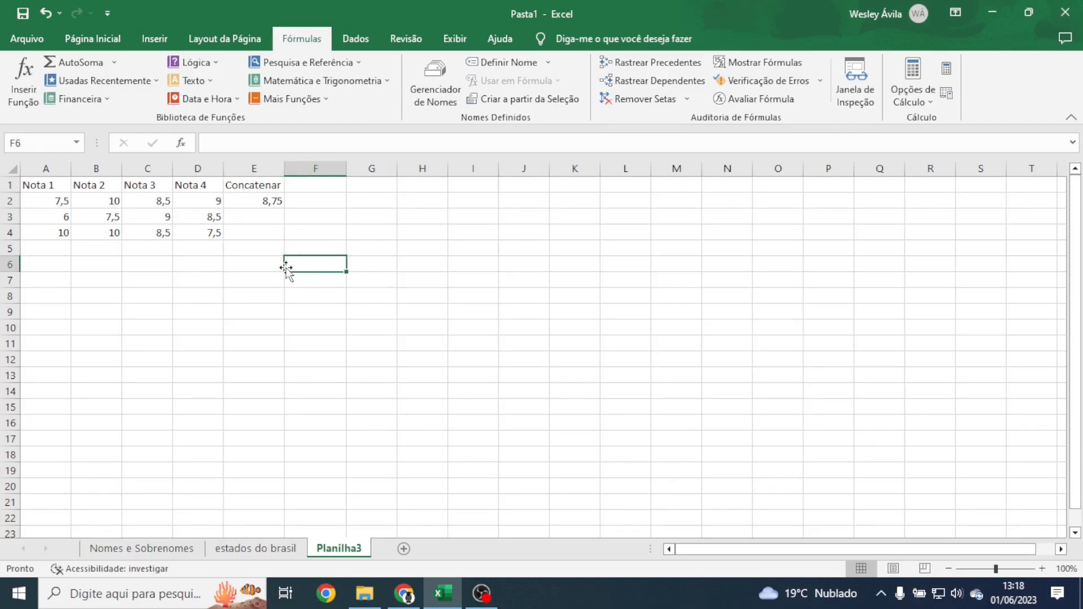
click(249, 255)
click(249, 202)
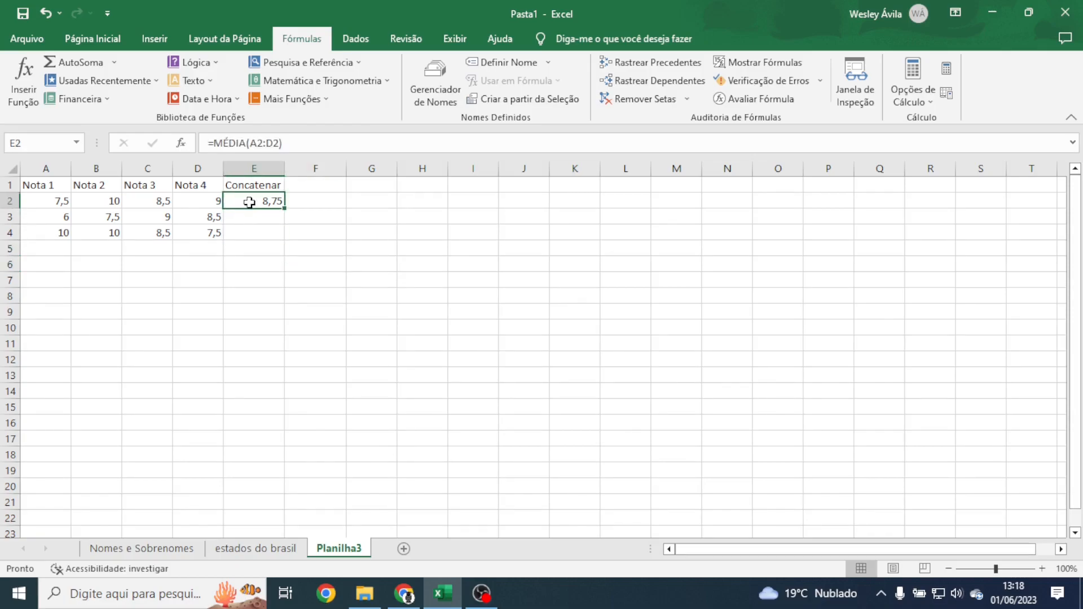
Step: Start E2's formula as =CONCATENAR("Média Final: "; with the label as the first argument
text(=)
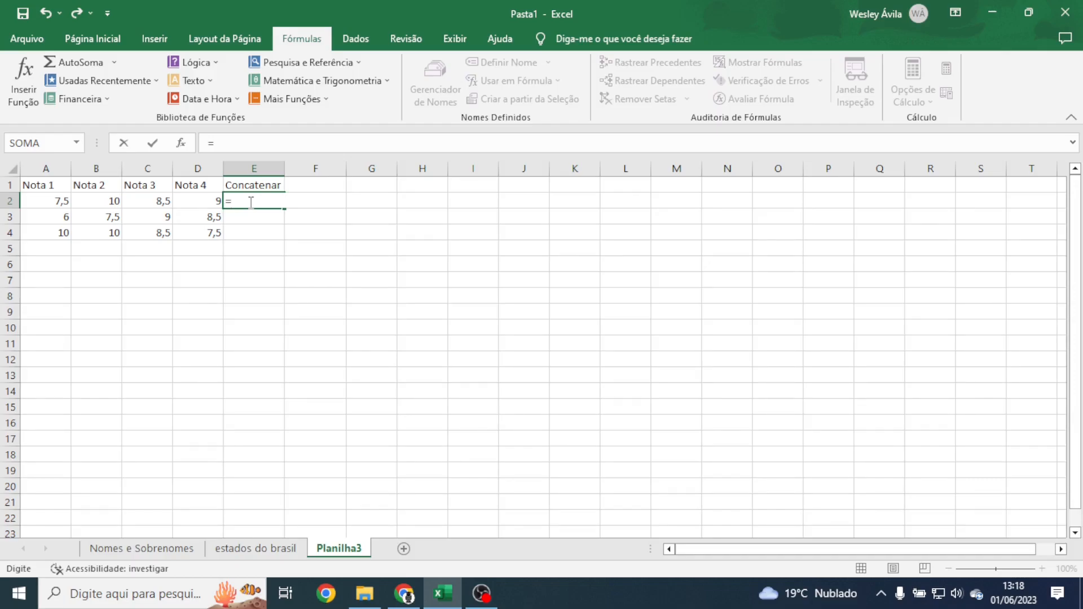
text(concat)
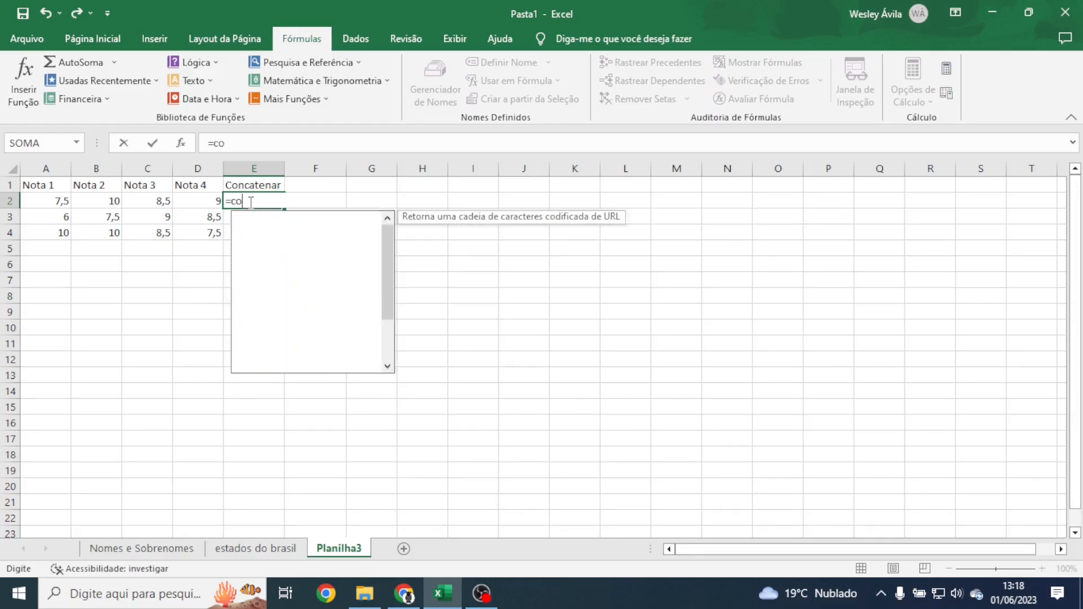
key(Down)
key(Tab)
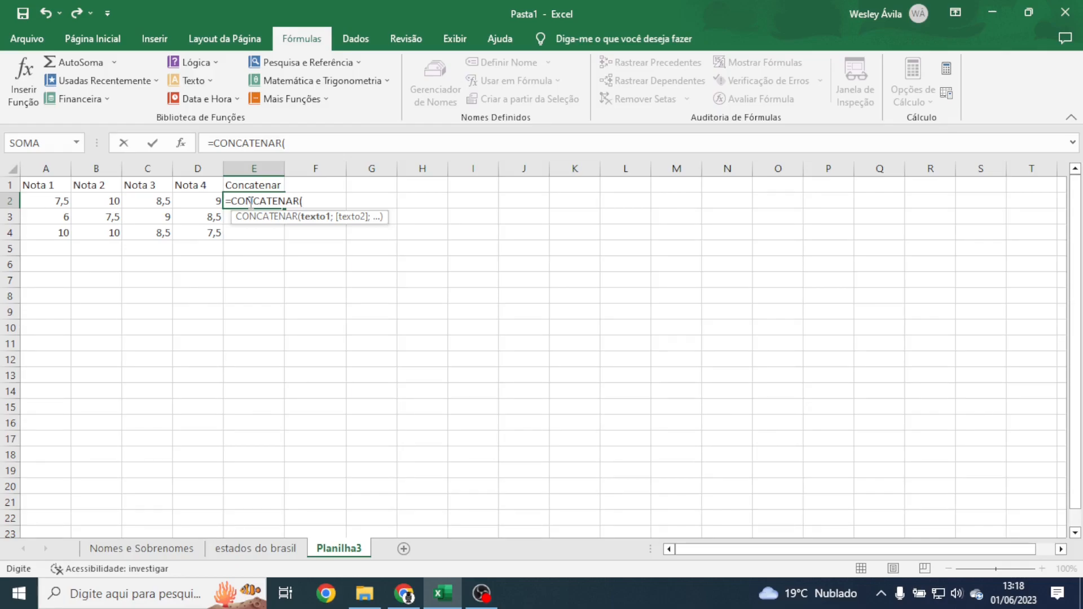
text("Média Fina)
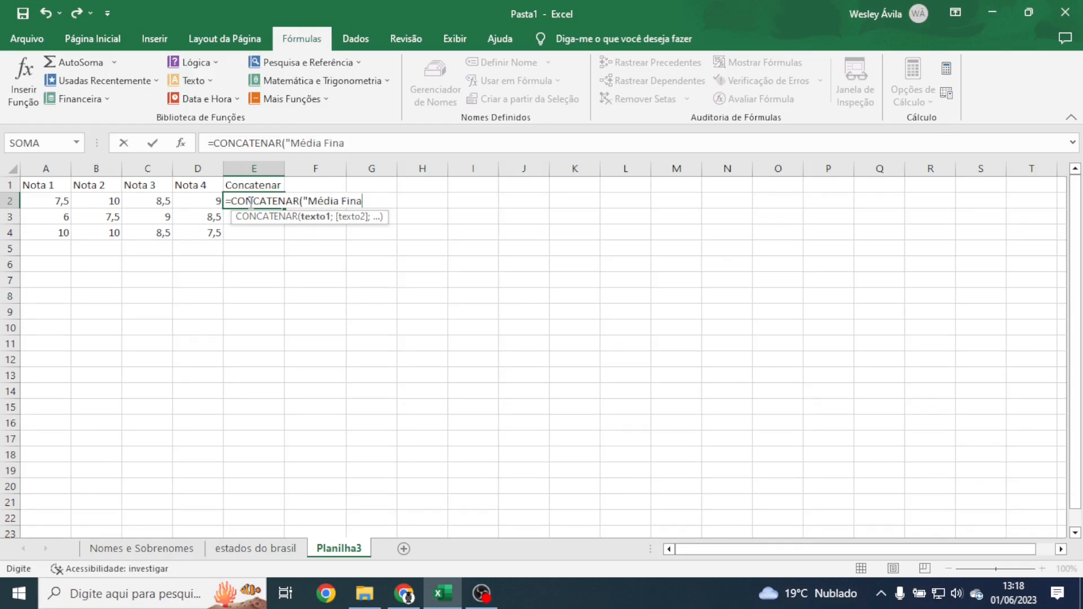
text(l: ";)
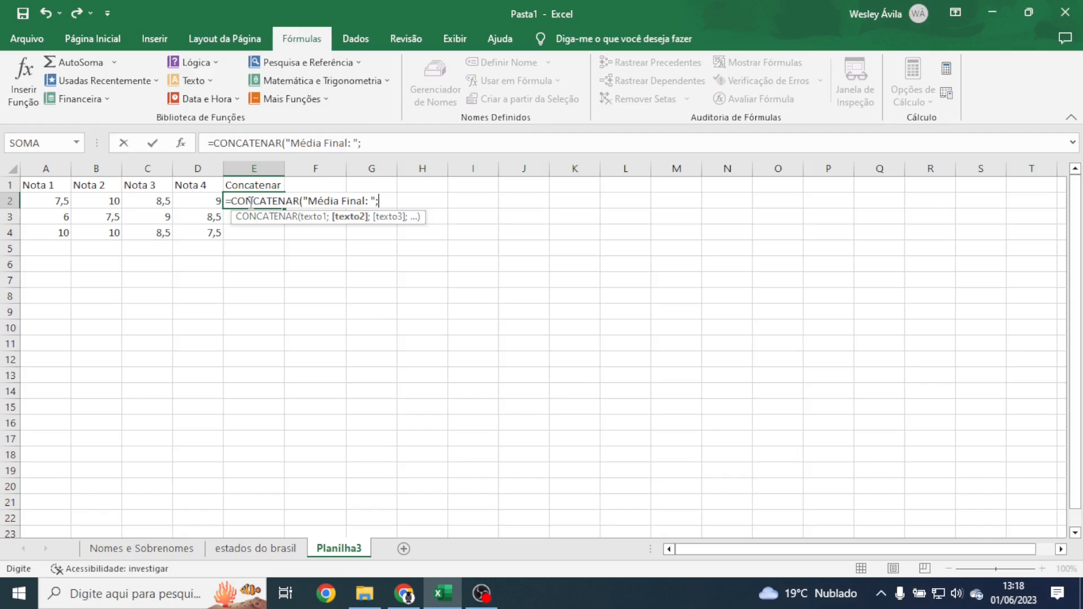
Step: Add MÉDIA(A2:D2) as the second CONCATENAR argument and close the parentheses
text(me)
text(di)
key(BackSpace)
key(BackSpace)
key(BackSpace)
text(éd)
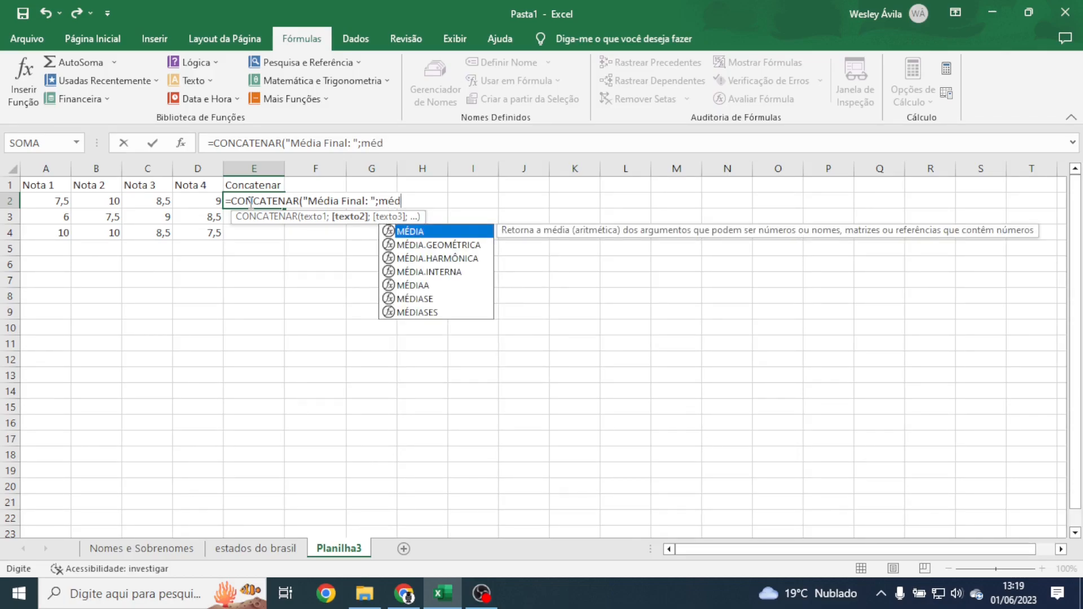
key(Tab)
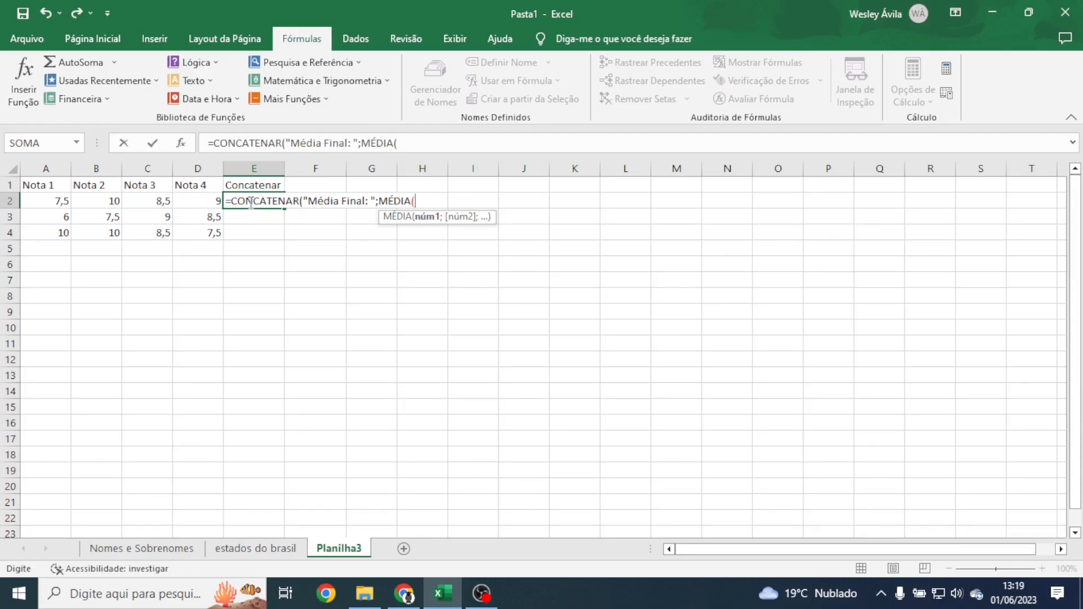
drag(62, 201, 181, 201)
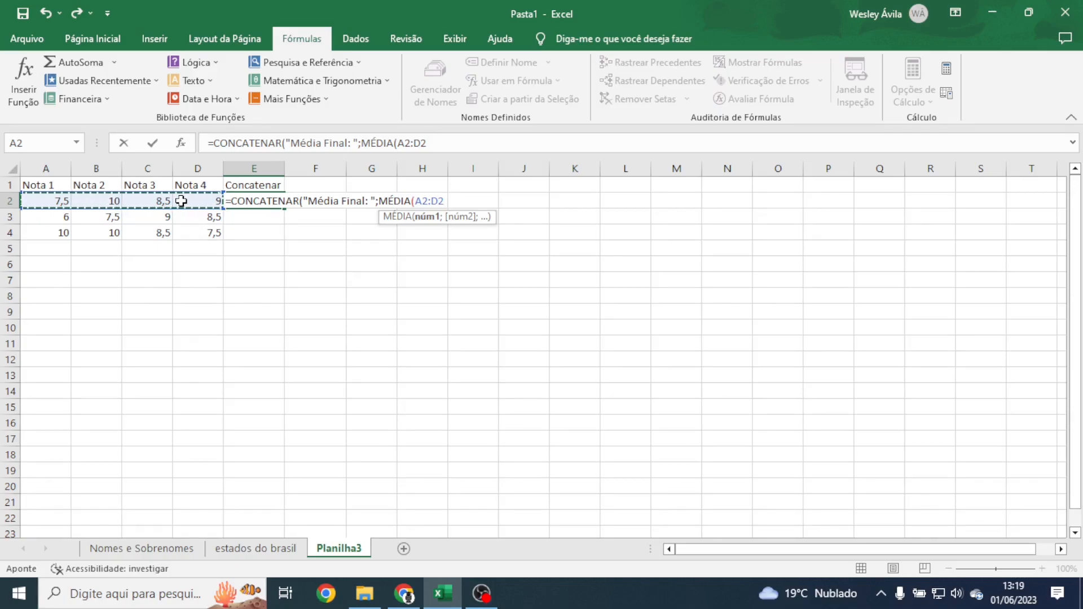
text())
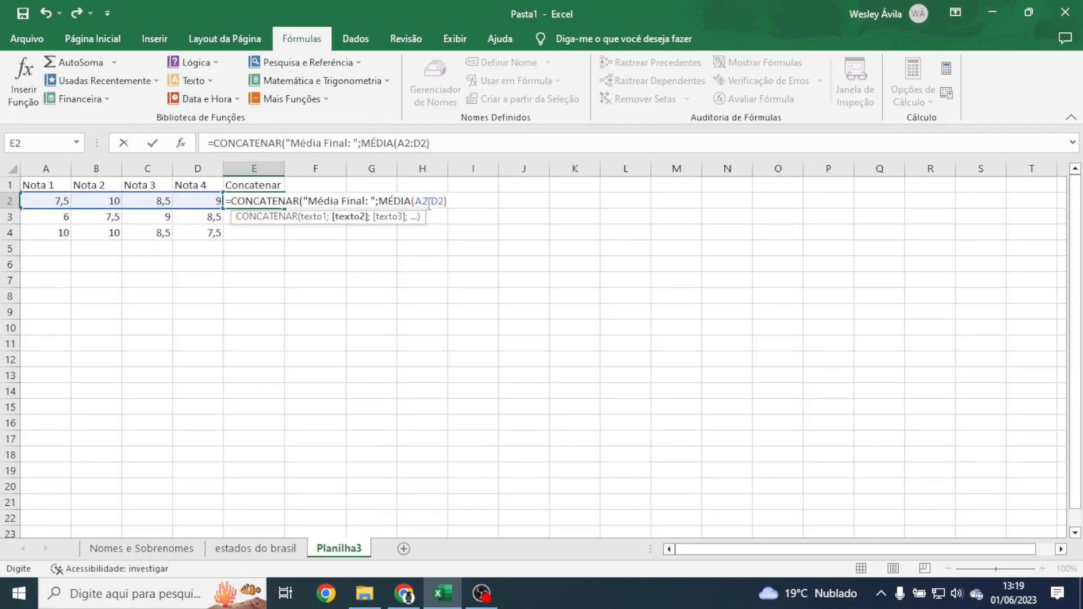
Step: Review the parts of the CONCATENAR formula and commit it, showing 'Média Final: 8,75'
drag(376, 201, 449, 203)
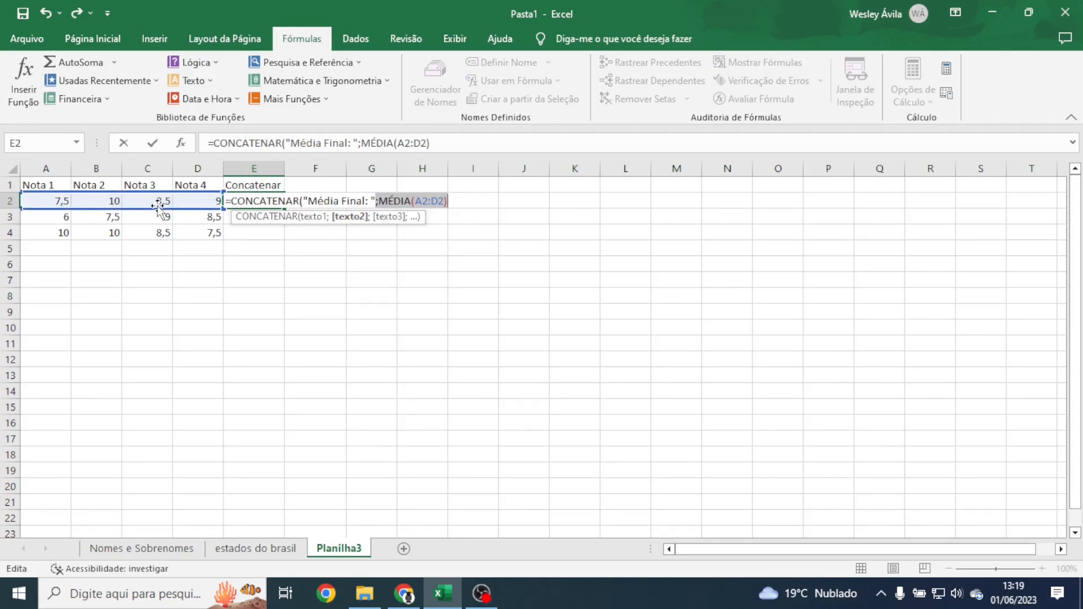
click(301, 201)
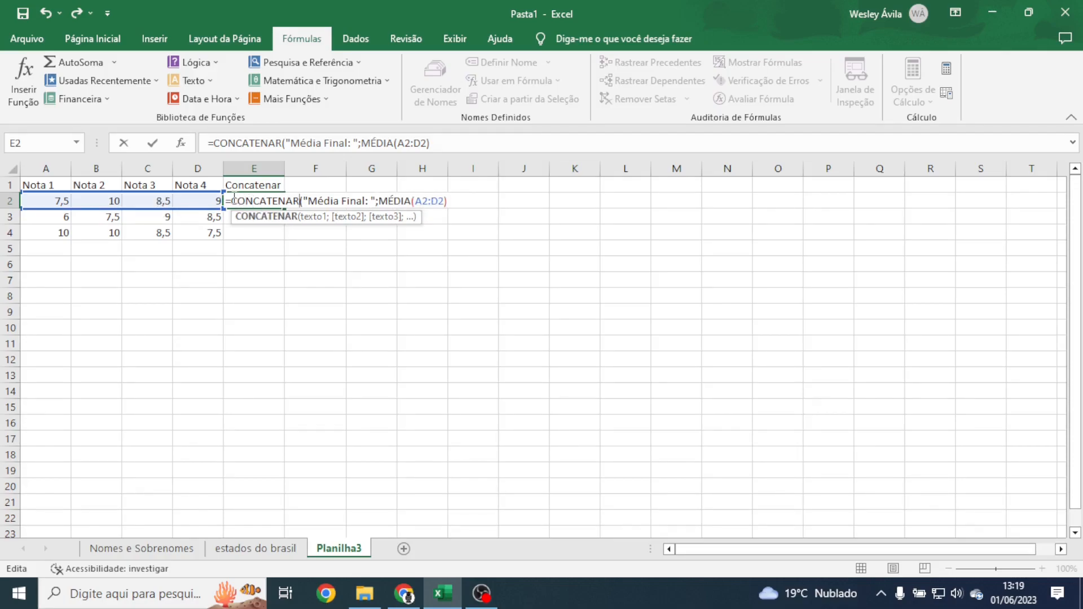
drag(231, 201, 365, 201)
drag(299, 202, 445, 200)
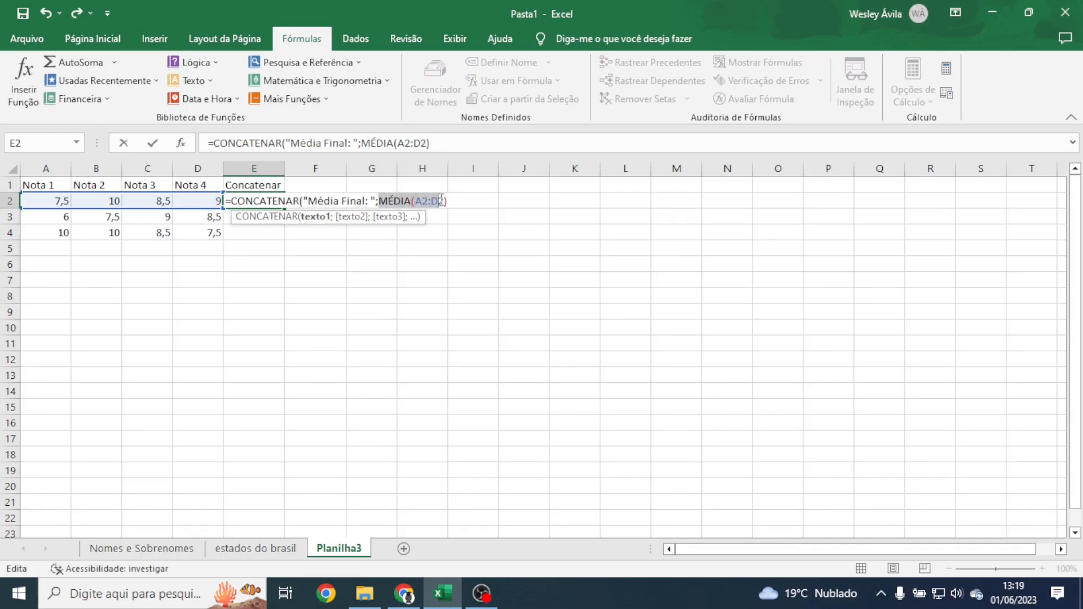
click(282, 202)
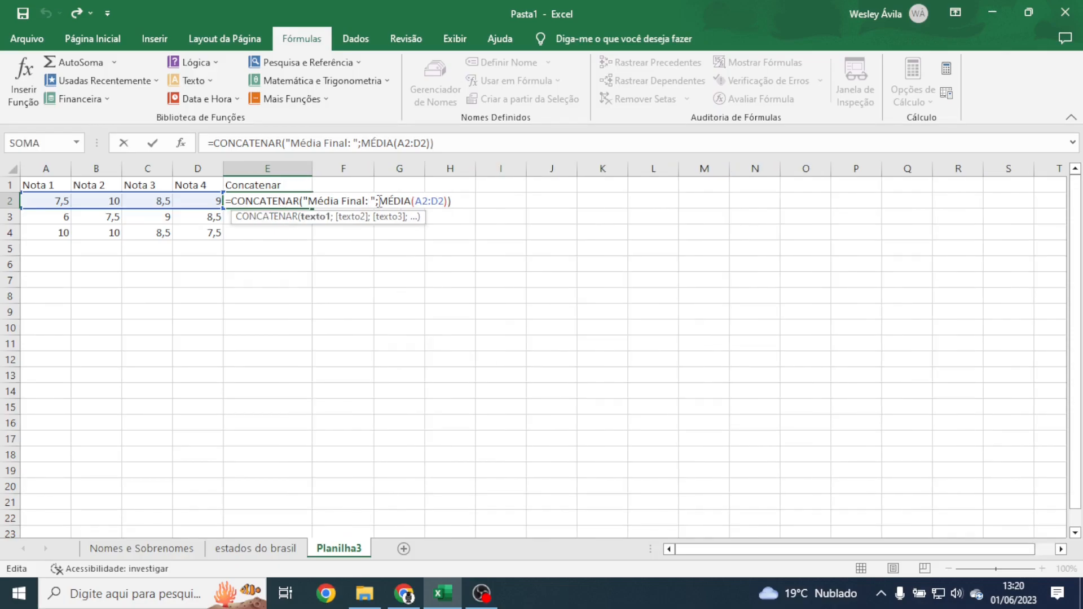
key(Return)
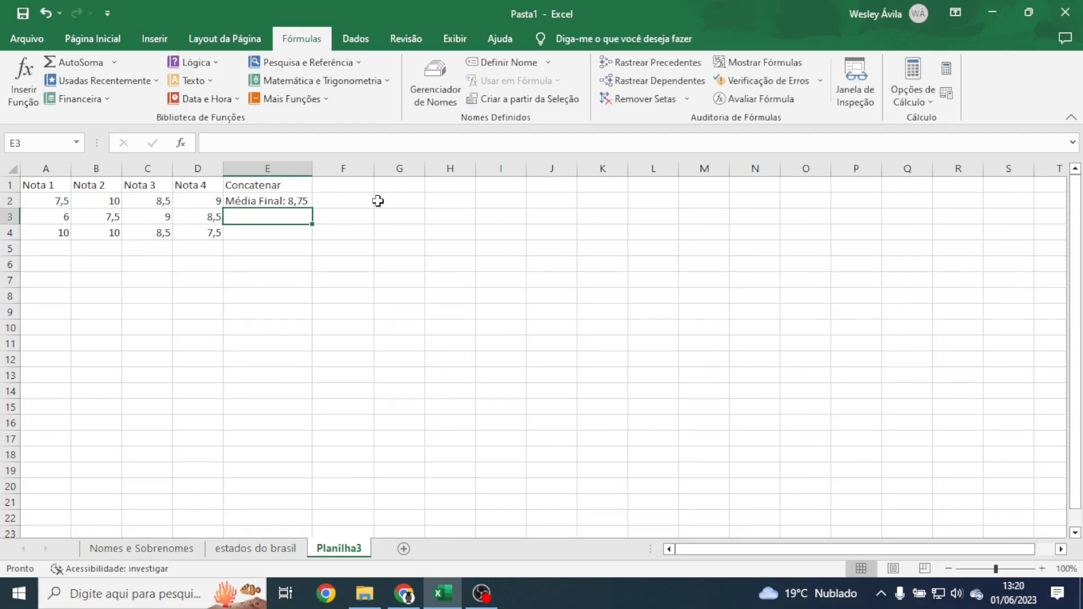